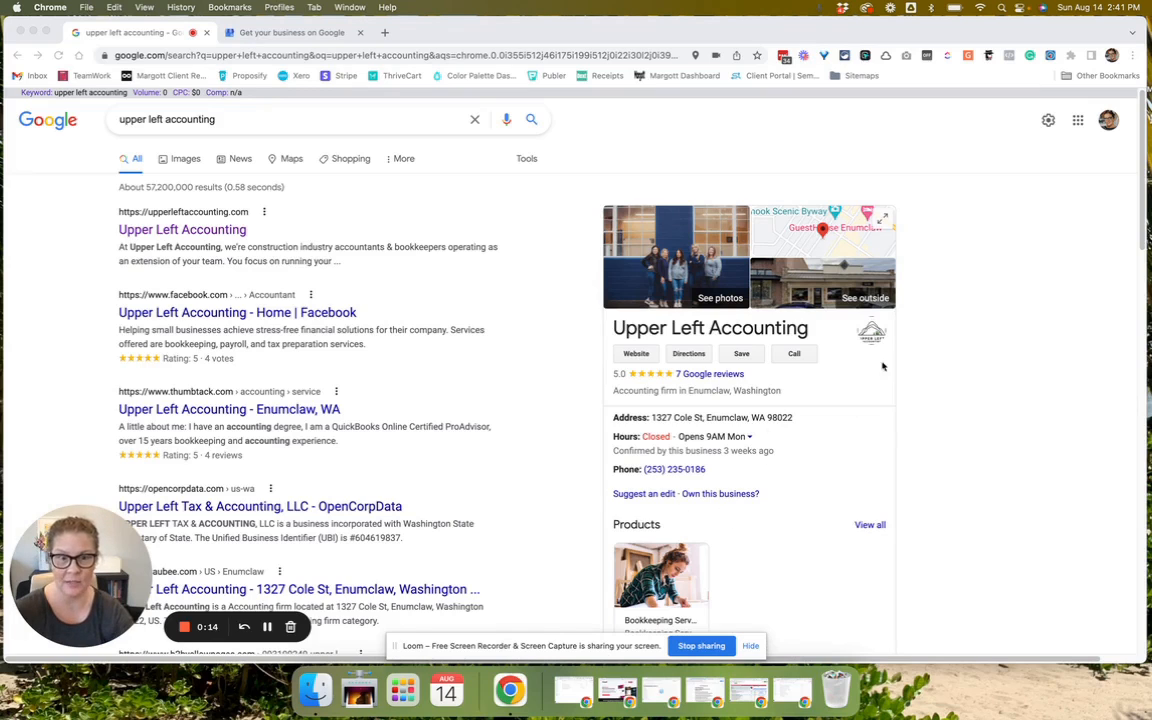
Open the Business Profile Manager tab with 'My Bookkeeping Firm' entered as the business to find.
{"action": "scroll", "coordinate": [836, 303], "scroll_direction": "down", "scroll_amount": 3}
{"action": "scroll", "coordinate": [836, 303], "scroll_direction": "up", "scroll_amount": 3}
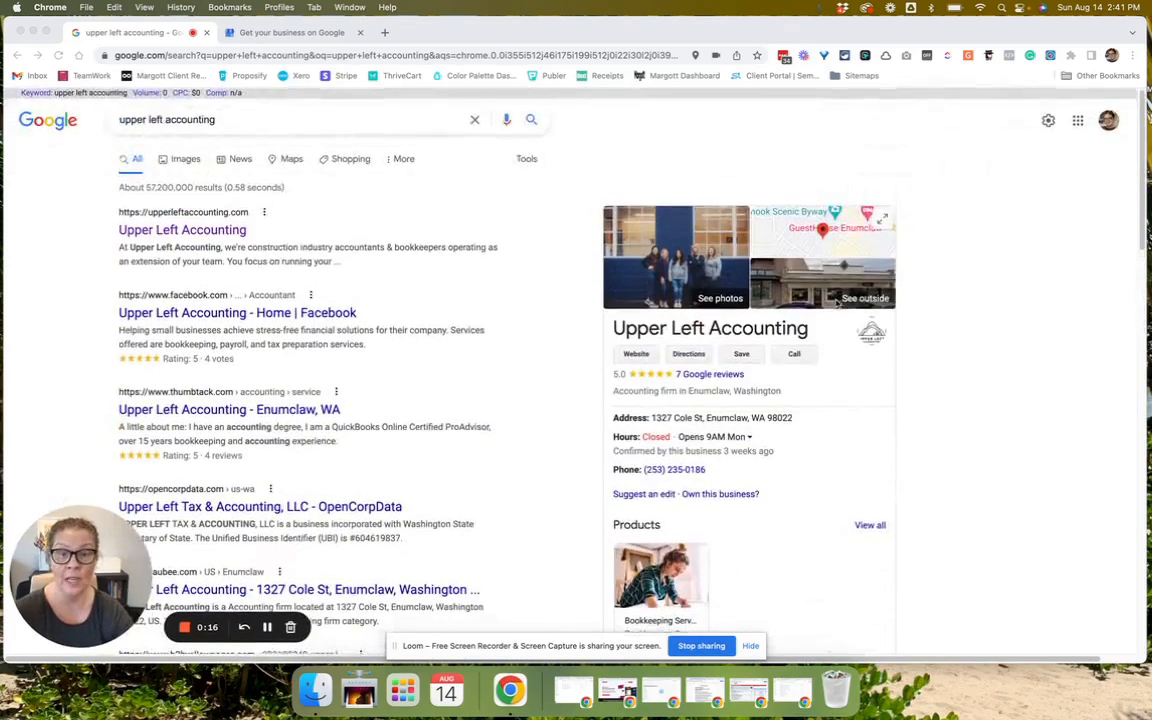
{"action": "left_click", "coordinate": [299, 34]}
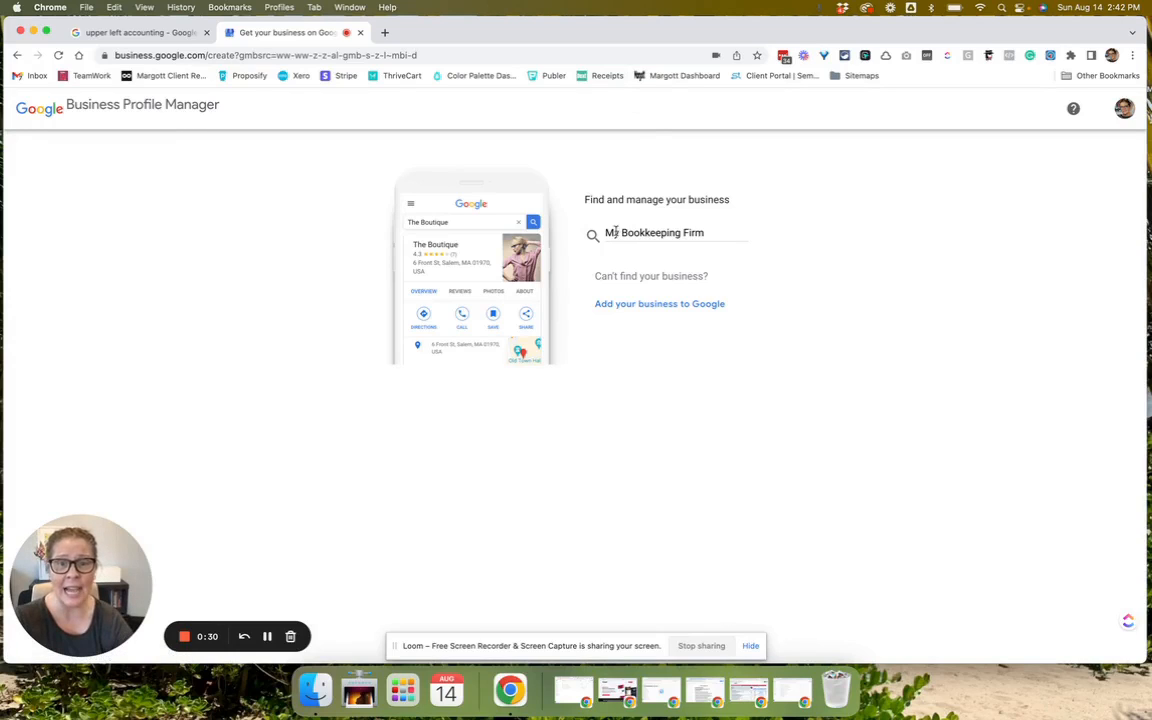
Create a new business named My Bookkeeping Firm with the category Bookkeeping service.
{"action": "left_click", "coordinate": [685, 232]}
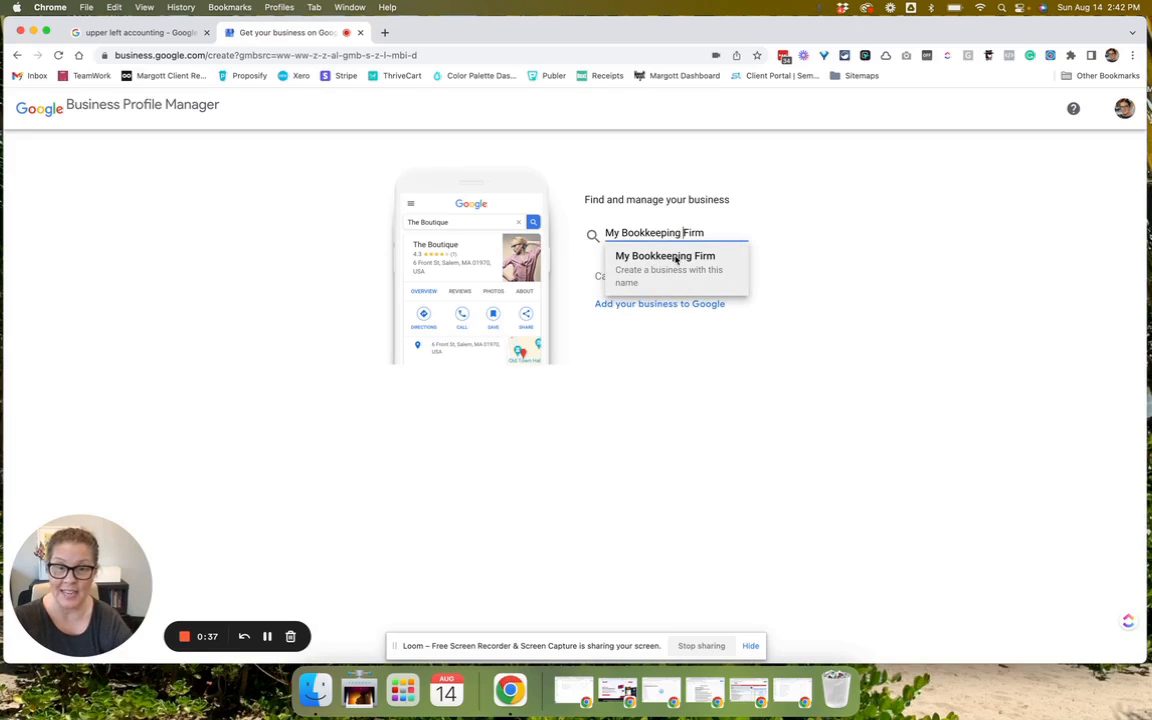
{"action": "left_click", "coordinate": [672, 259]}
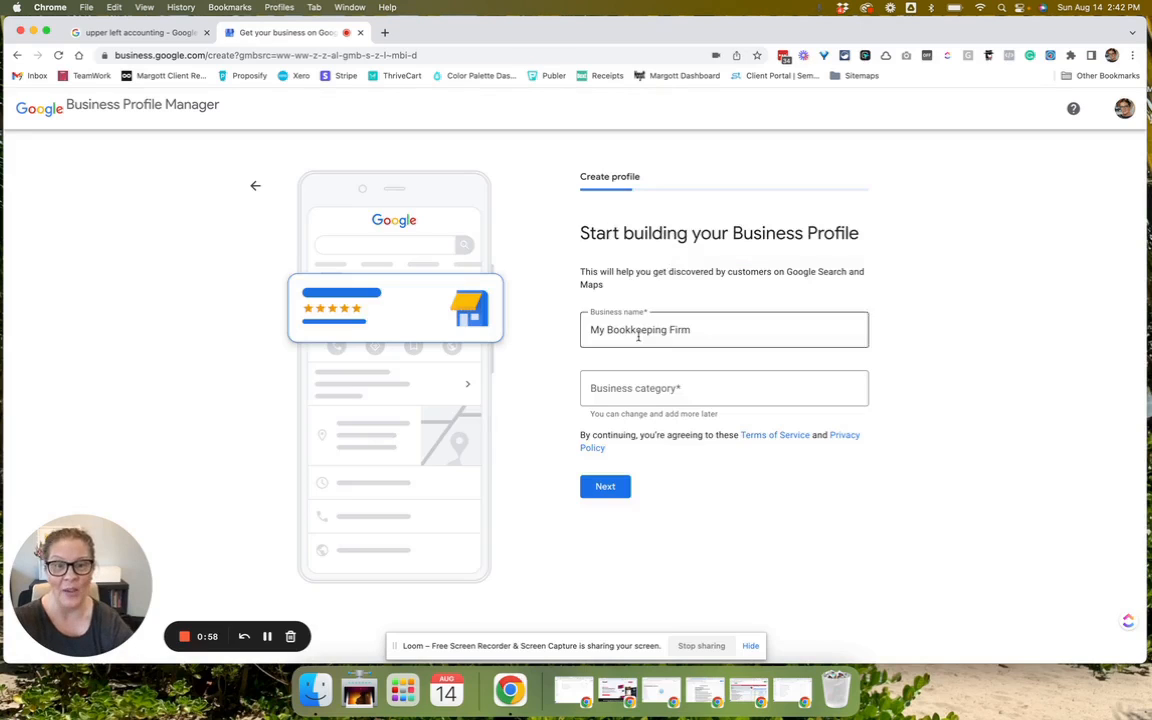
{"action": "left_click", "coordinate": [623, 400]}
{"action": "type", "text": "Book"}
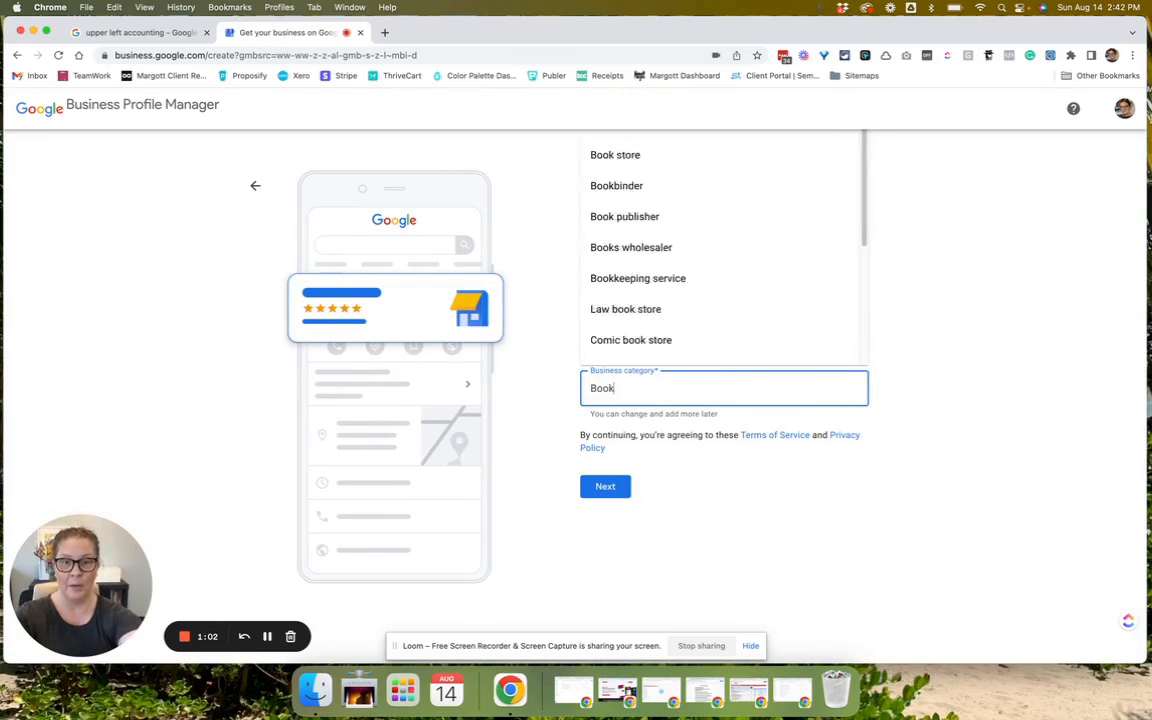
{"action": "left_click", "coordinate": [638, 278]}
{"action": "left_click", "coordinate": [592, 485]}
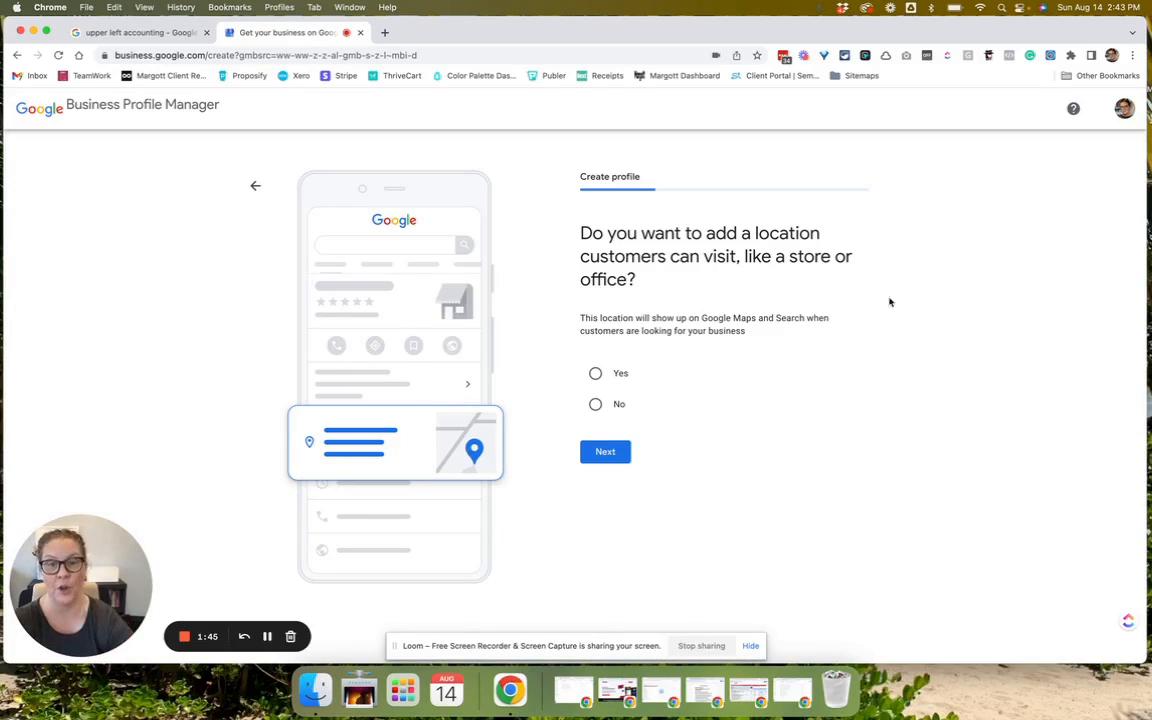
Add a visitable location at 123 Broadway, Seattle, WA 98122 and decline the suggested existing listings.
{"action": "left_click", "coordinate": [594, 374]}
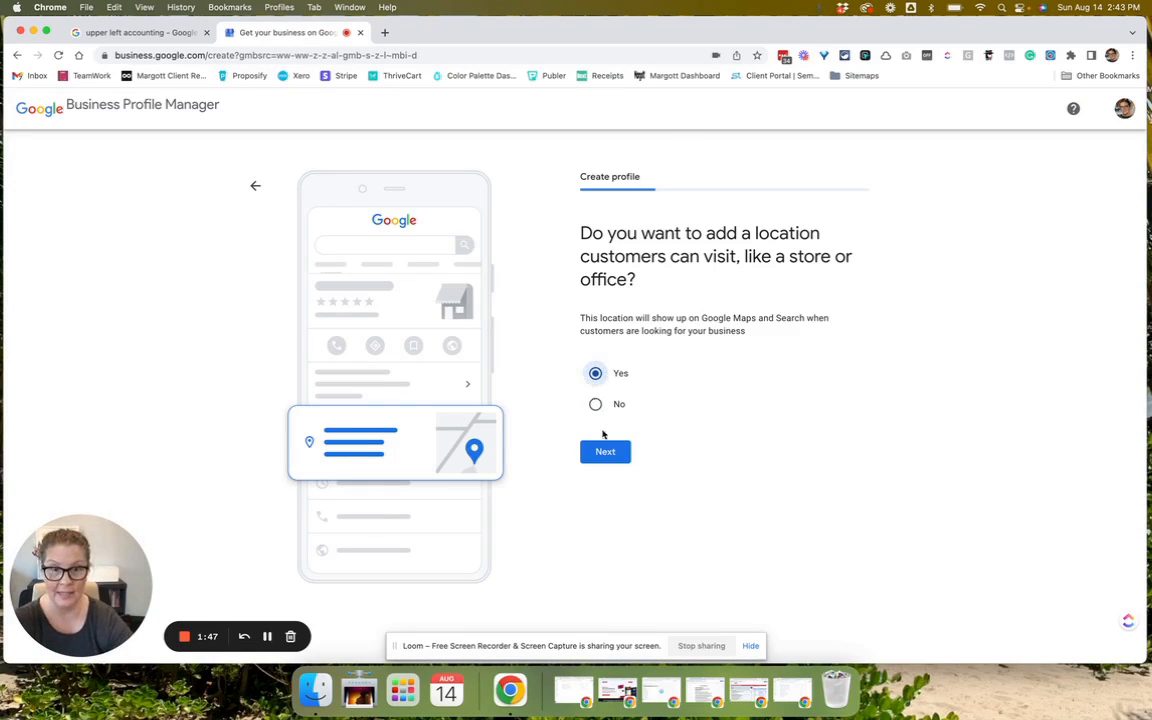
{"action": "left_click", "coordinate": [605, 452]}
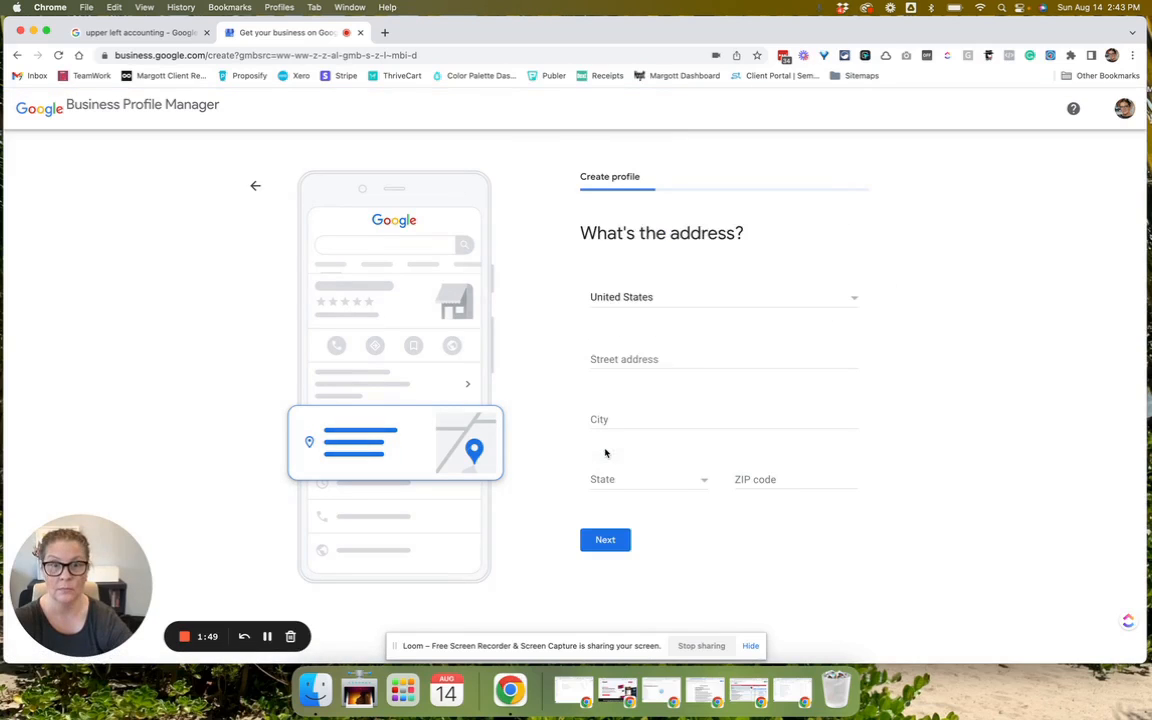
{"action": "left_click", "coordinate": [614, 356]}
{"action": "type", "text": "123"}
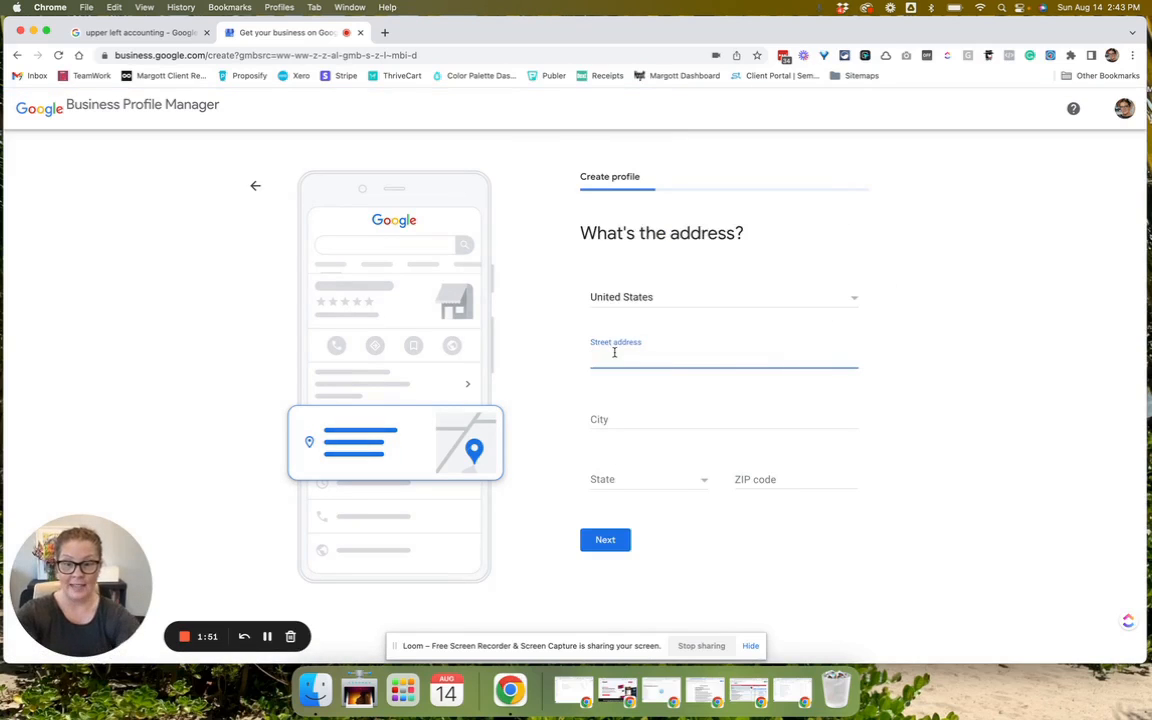
{"action": "left_click", "coordinate": [653, 378]}
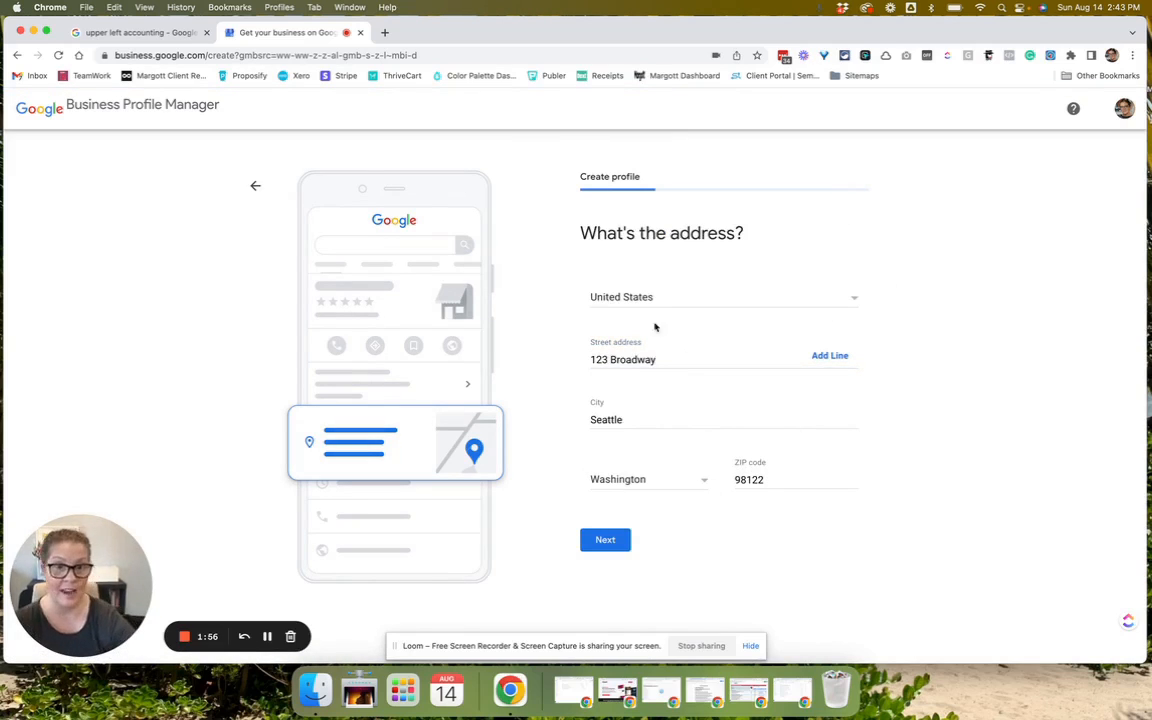
{"action": "left_click", "coordinate": [613, 541]}
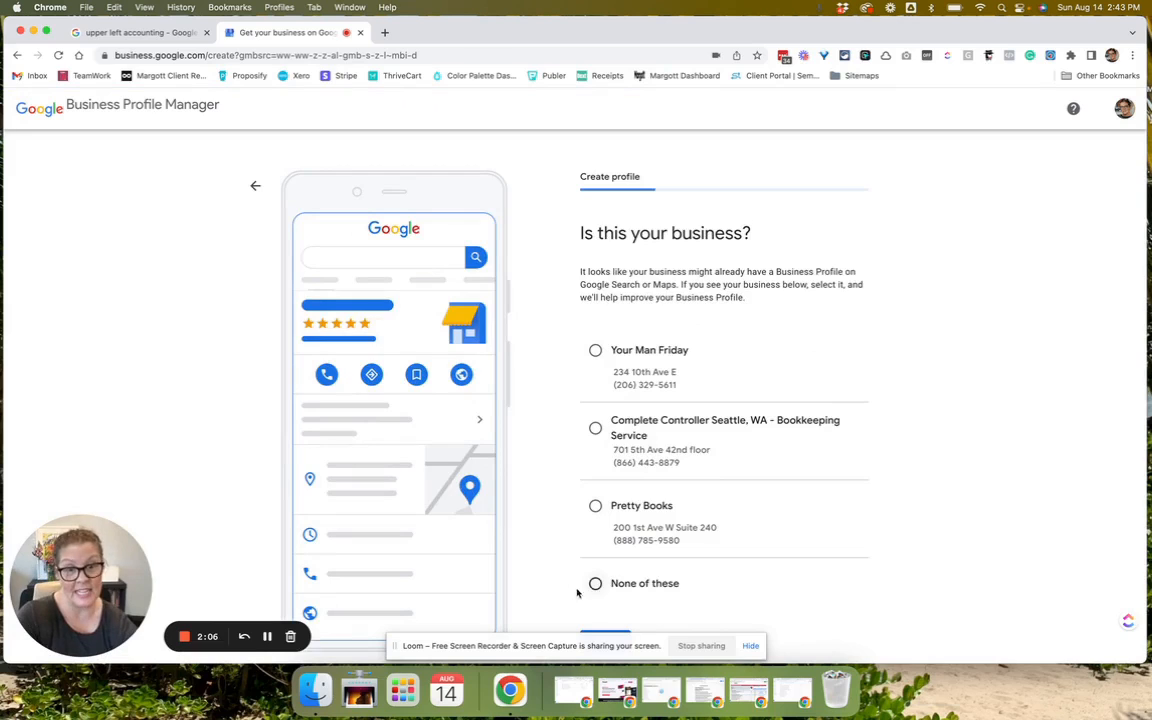
{"action": "left_click", "coordinate": [595, 584]}
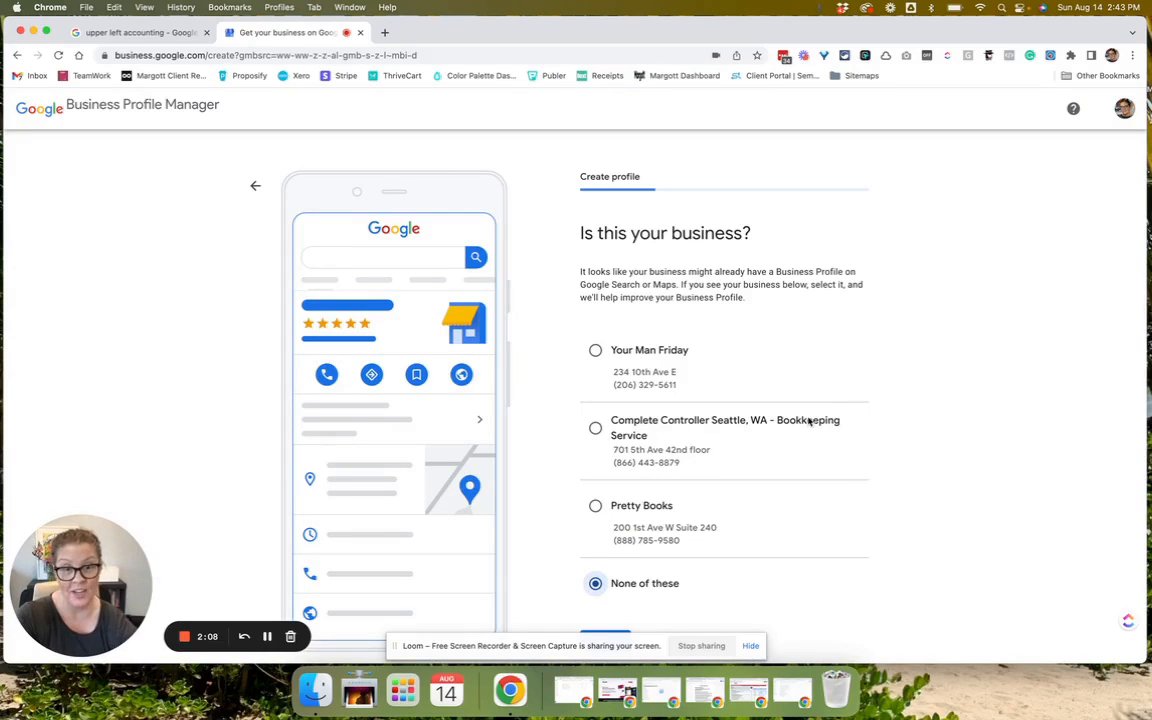
{"action": "left_click", "coordinate": [605, 631]}
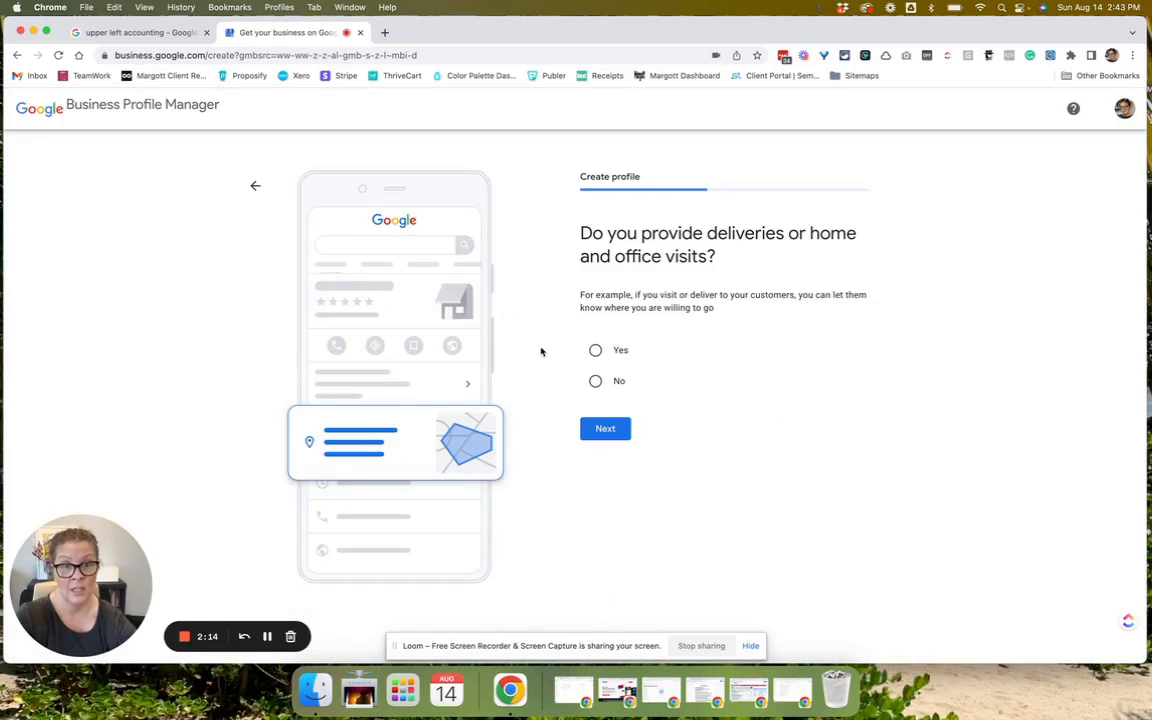
{"action": "left_click", "coordinate": [594, 382]}
{"action": "left_click", "coordinate": [605, 428]}
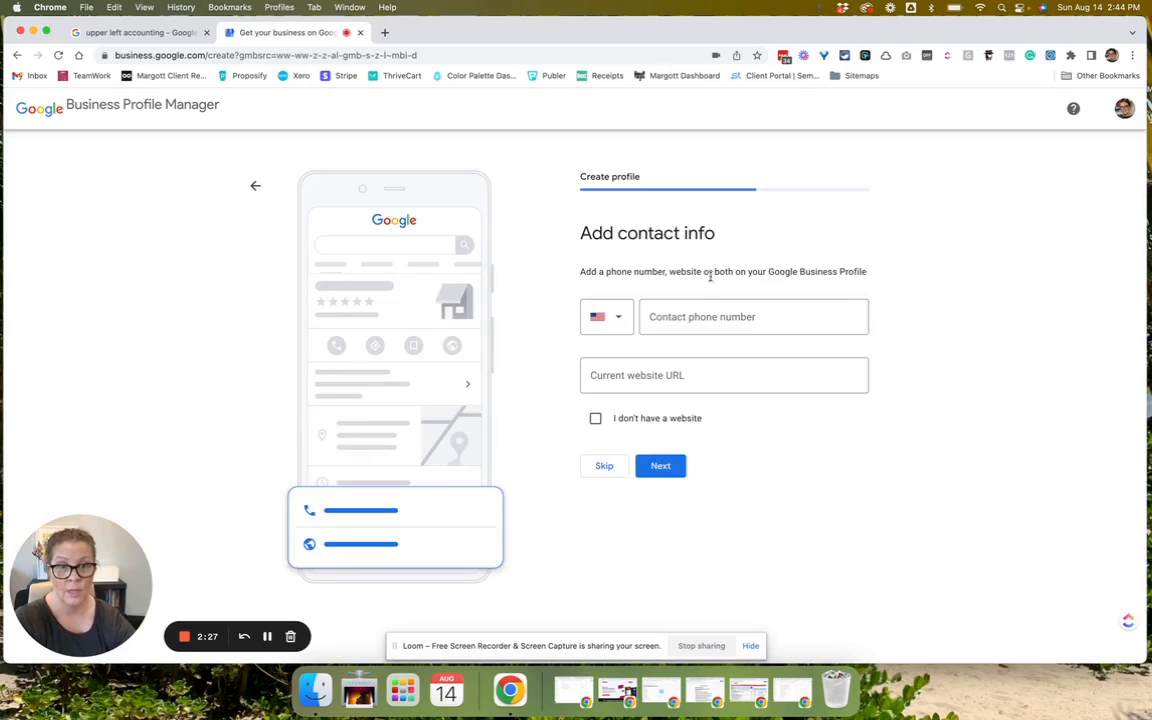
{"action": "left_click", "coordinate": [670, 316]}
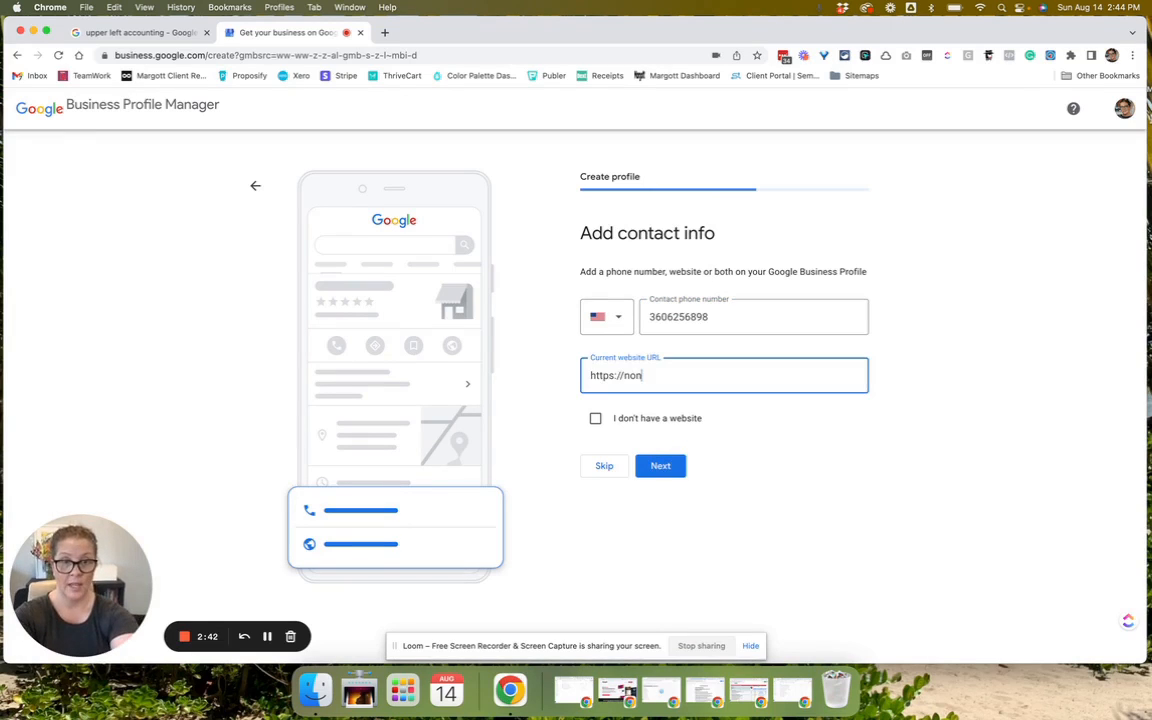
{"action": "type", "text": "neyet.com"}
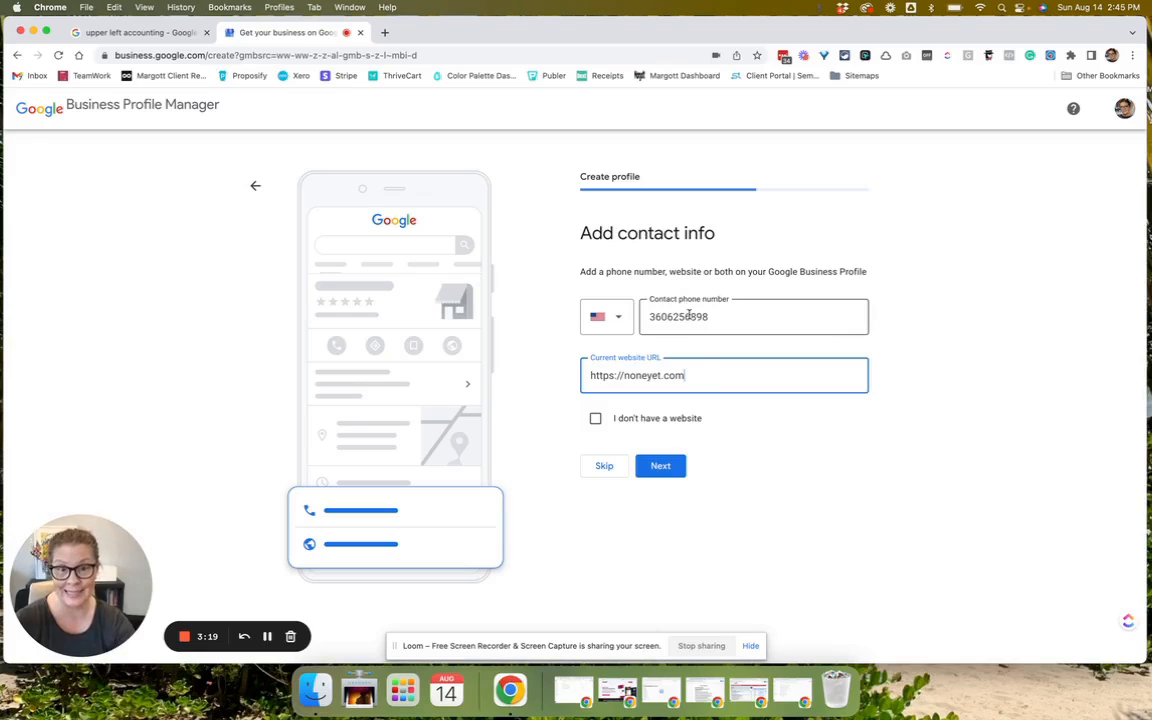
{"action": "left_click", "coordinate": [652, 468]}
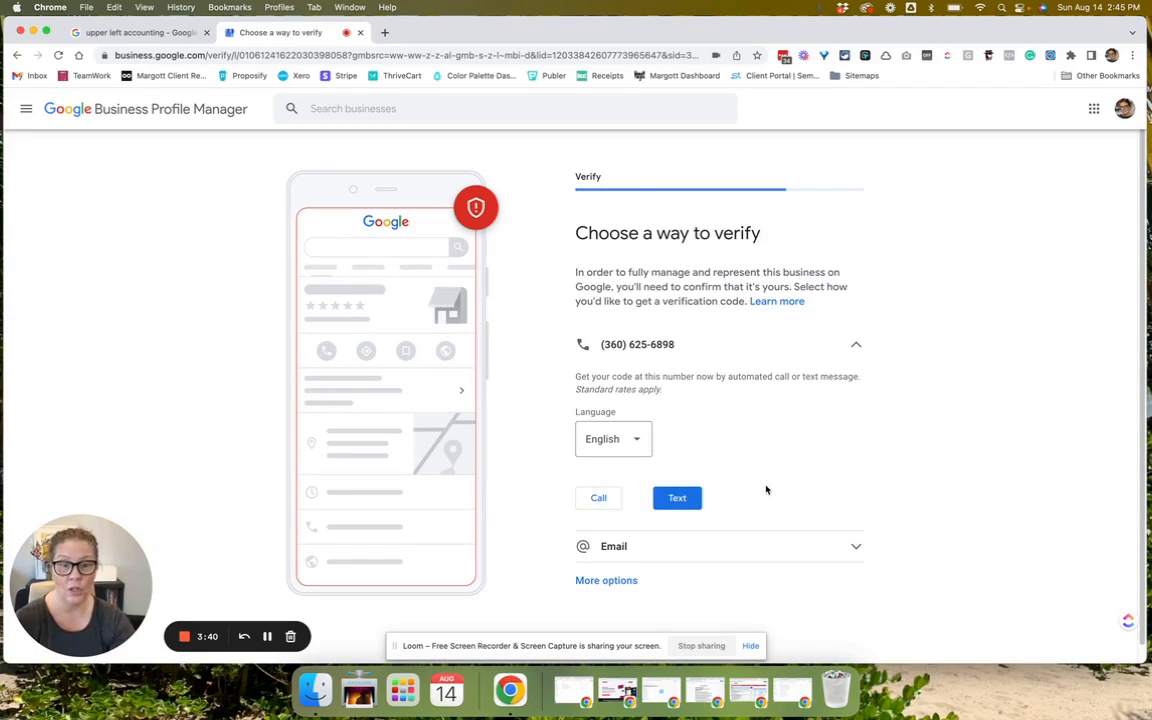
Postpone verification by choosing Verify later from the other options.
{"action": "scroll", "coordinate": [763, 486], "scroll_direction": "down", "scroll_amount": 1}
{"action": "left_click", "coordinate": [857, 531]}
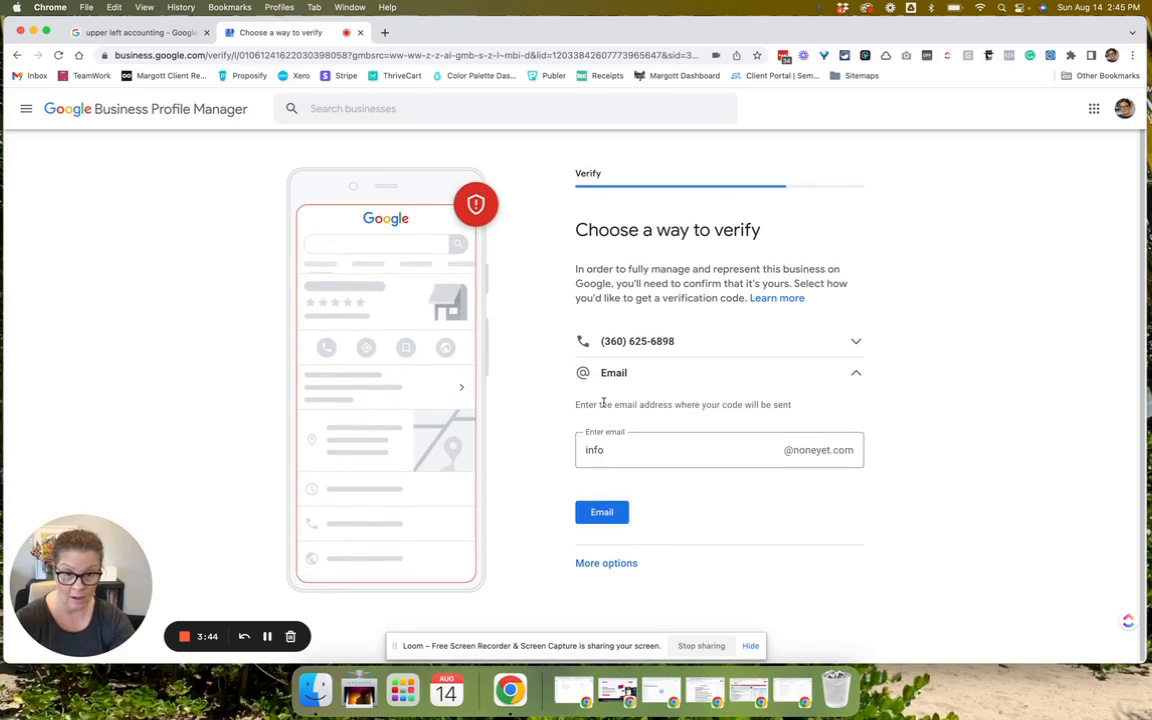
{"action": "left_click", "coordinate": [857, 374]}
{"action": "left_click", "coordinate": [601, 415]}
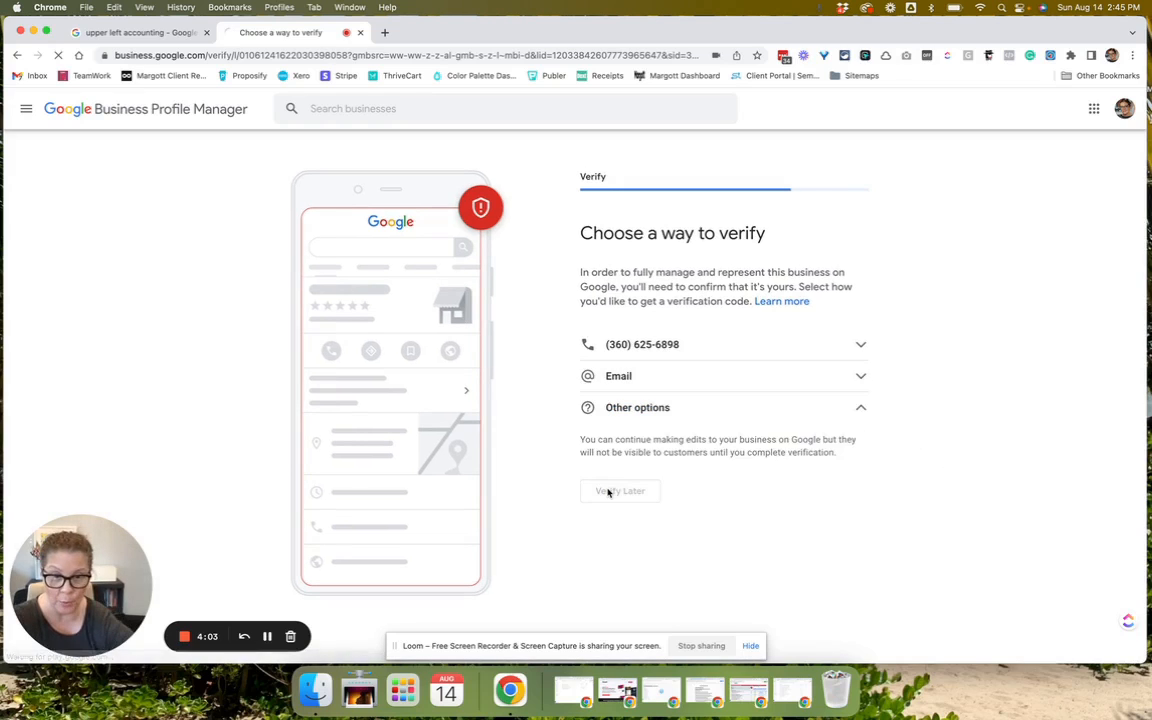
{"action": "left_click", "coordinate": [609, 490]}
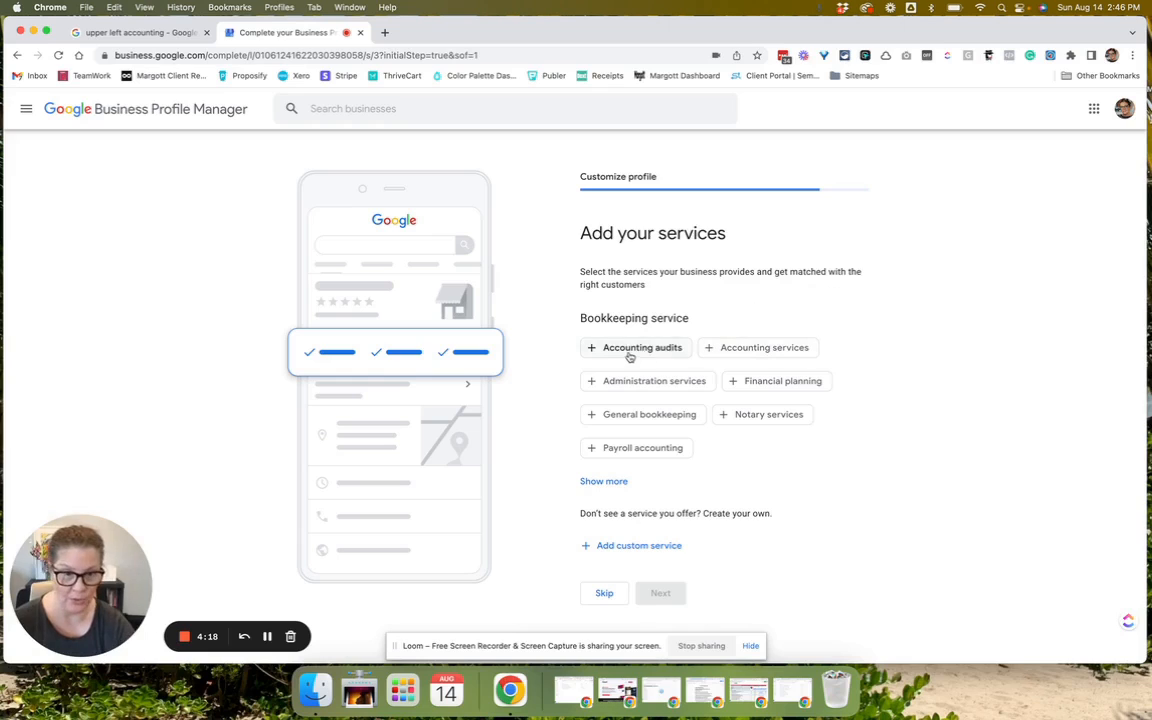
Select General bookkeeping, Payroll accounting and Accounting services as offered services.
{"action": "left_click", "coordinate": [628, 417]}
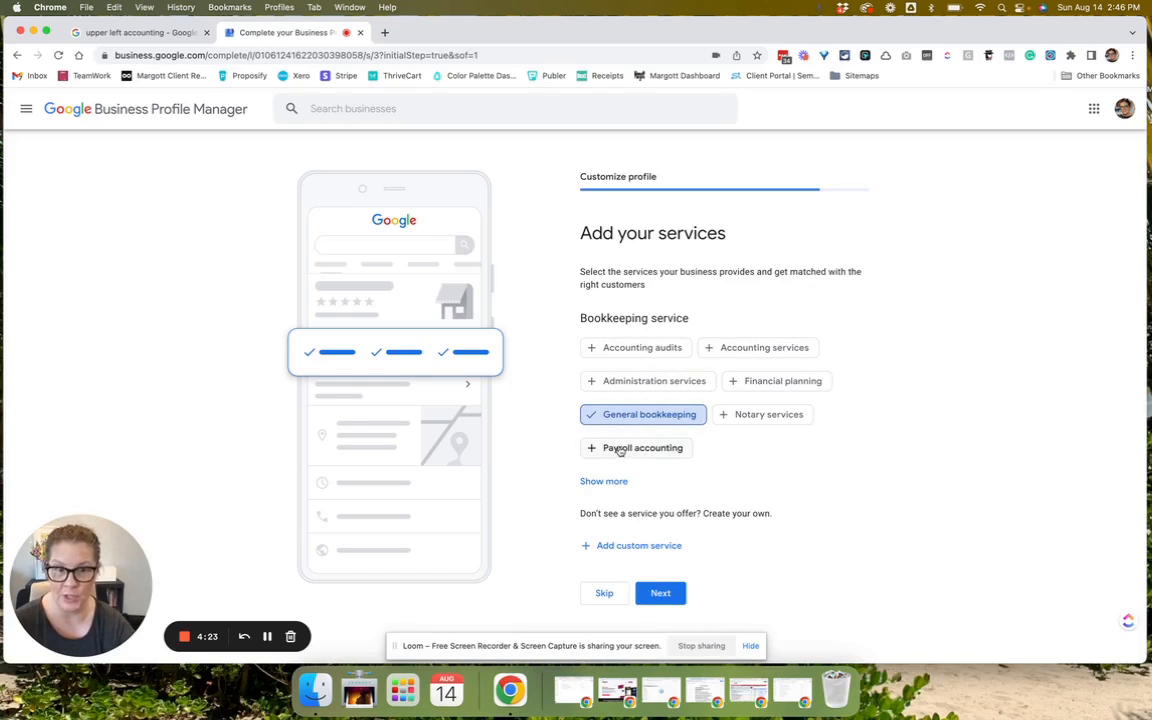
{"action": "left_click", "coordinate": [617, 450]}
{"action": "left_click", "coordinate": [766, 348]}
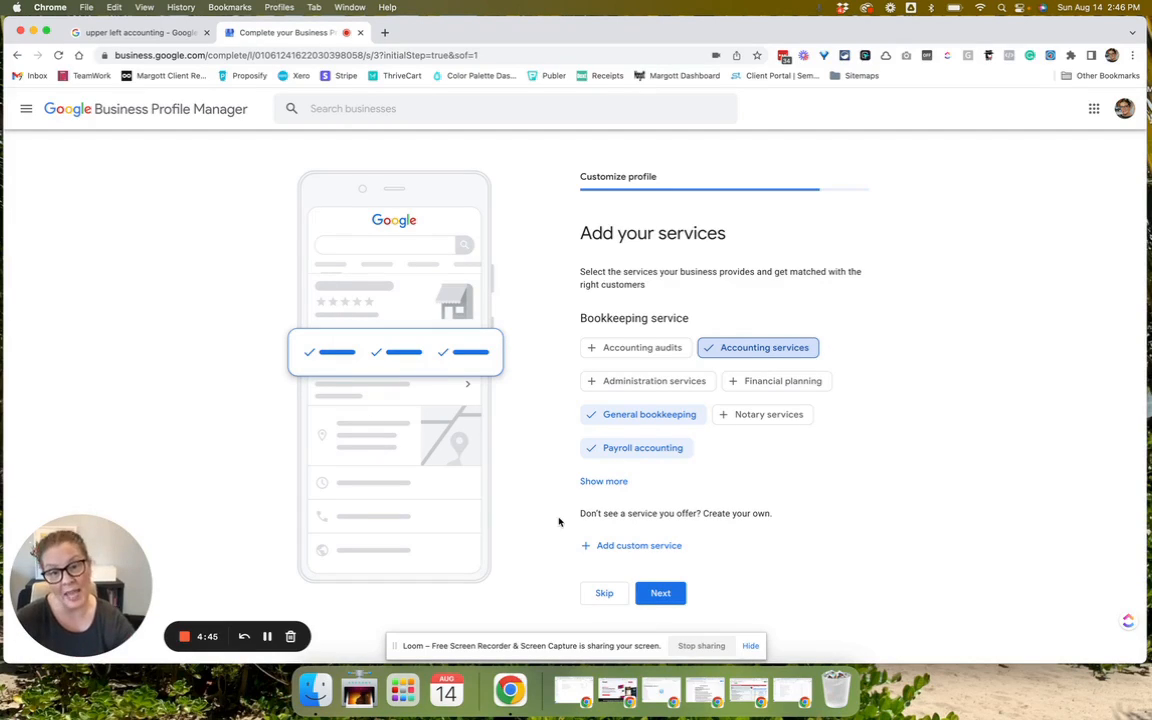
Add 'Registered Agent' as a custom service.
{"action": "left_click", "coordinate": [633, 546]}
{"action": "type", "text": "Re"}
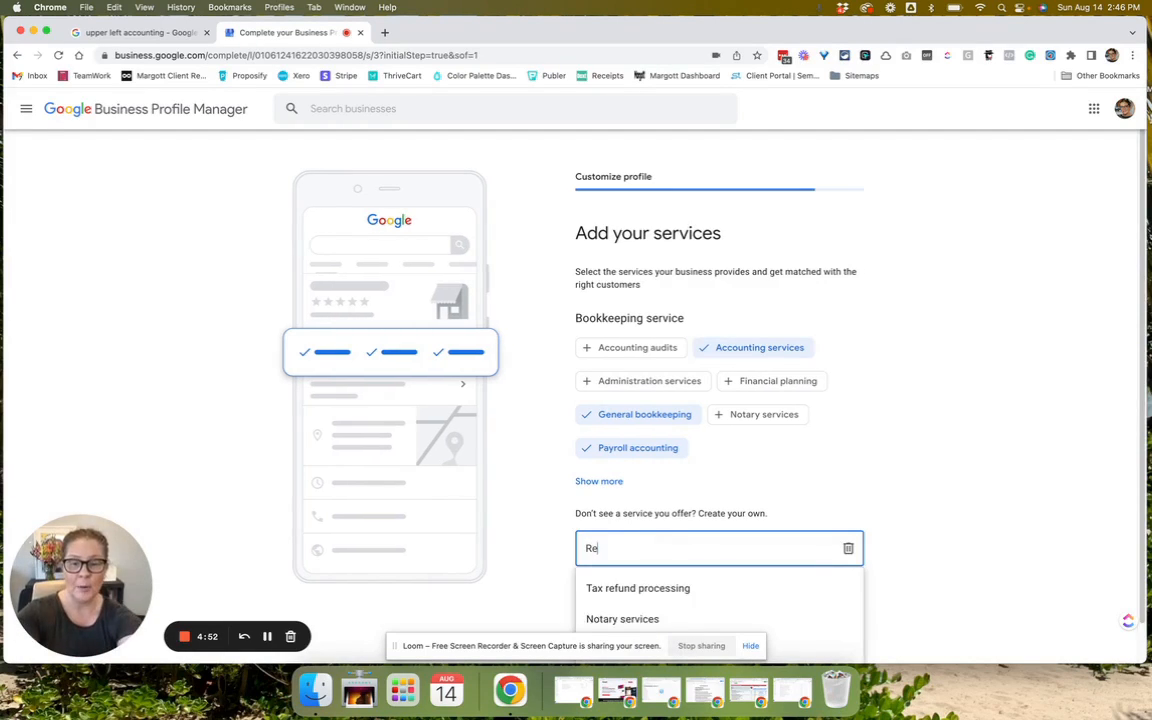
{"action": "type", "text": "gistered Agent"}
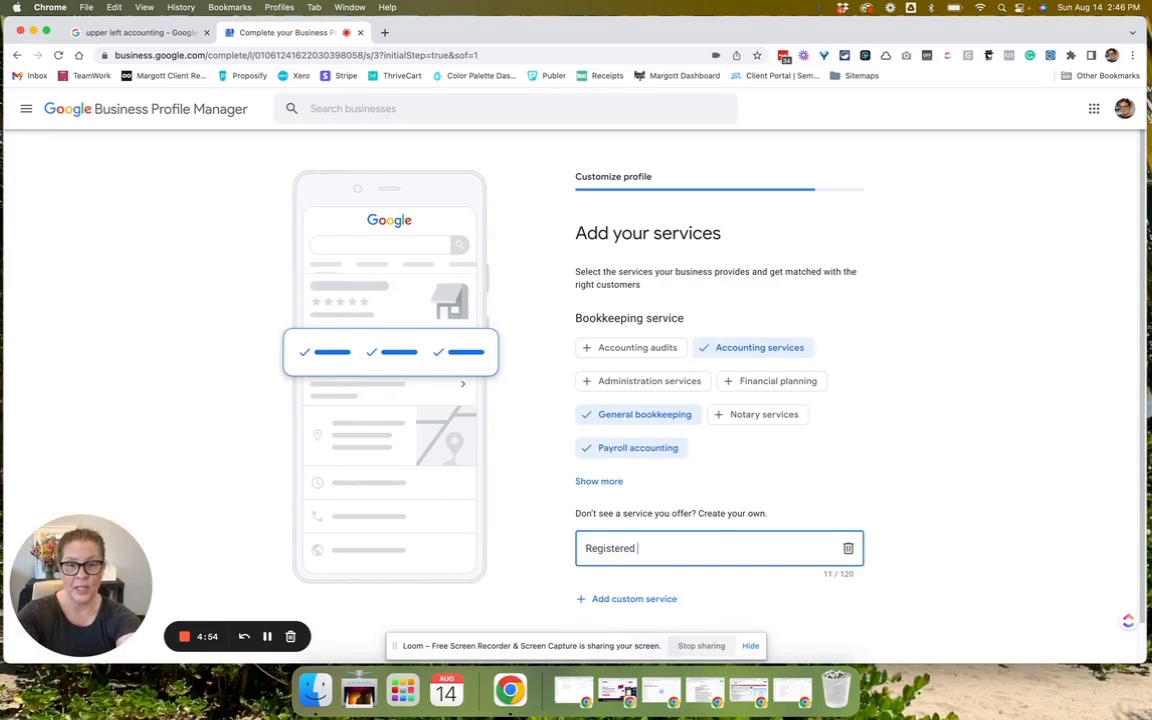
{"action": "left_click", "coordinate": [964, 445]}
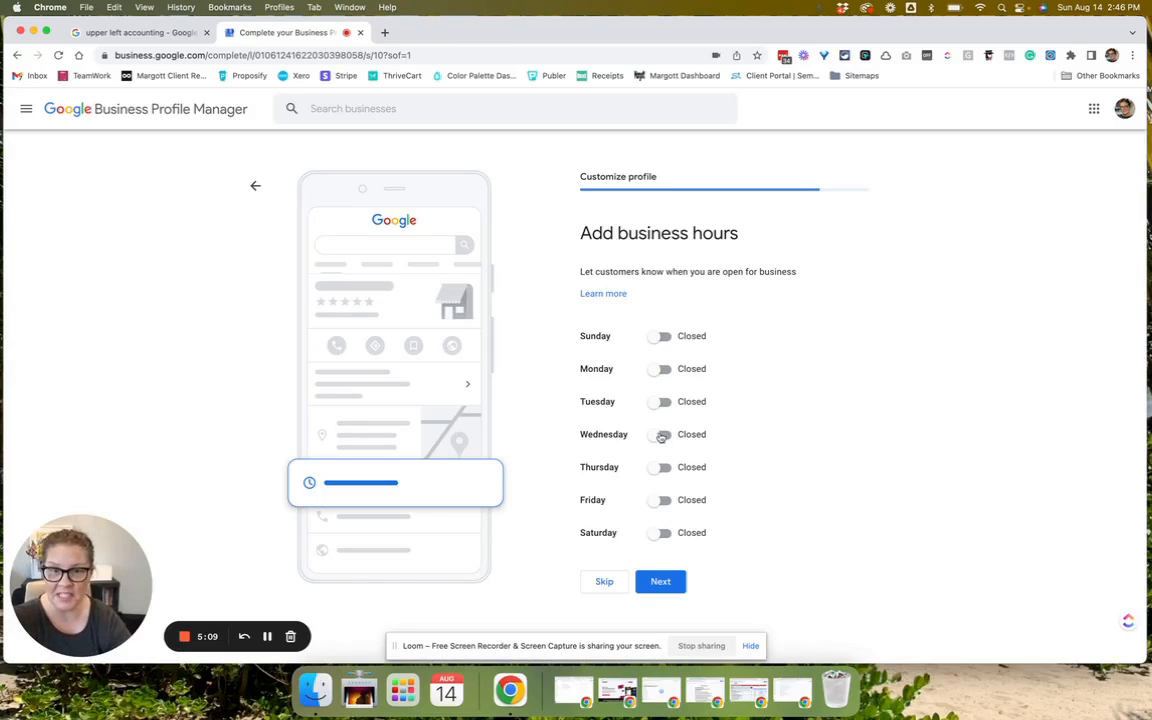
Set Monday's hours to 8:00 AM–5:00 PM, leaving Sunday and the other days closed.
{"action": "left_click", "coordinate": [664, 337]}
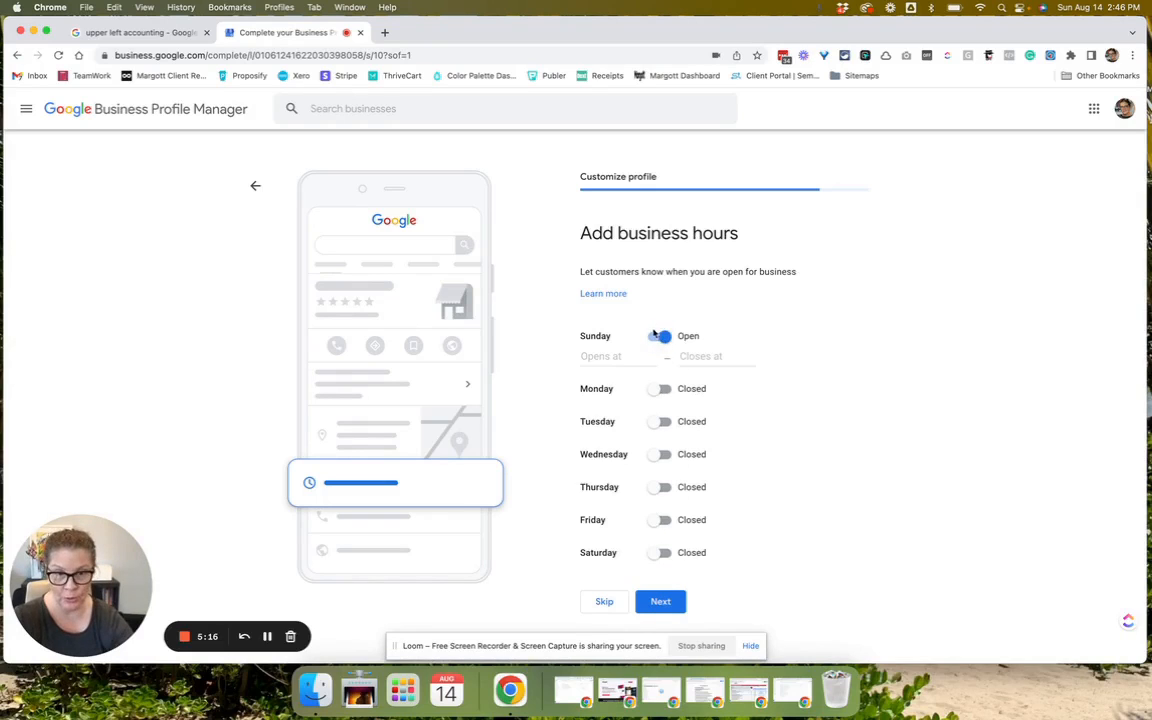
{"action": "left_click", "coordinate": [660, 336]}
{"action": "left_click", "coordinate": [660, 369]}
{"action": "left_click", "coordinate": [605, 389]}
{"action": "scroll", "coordinate": [628, 458], "scroll_direction": "down", "scroll_amount": 1}
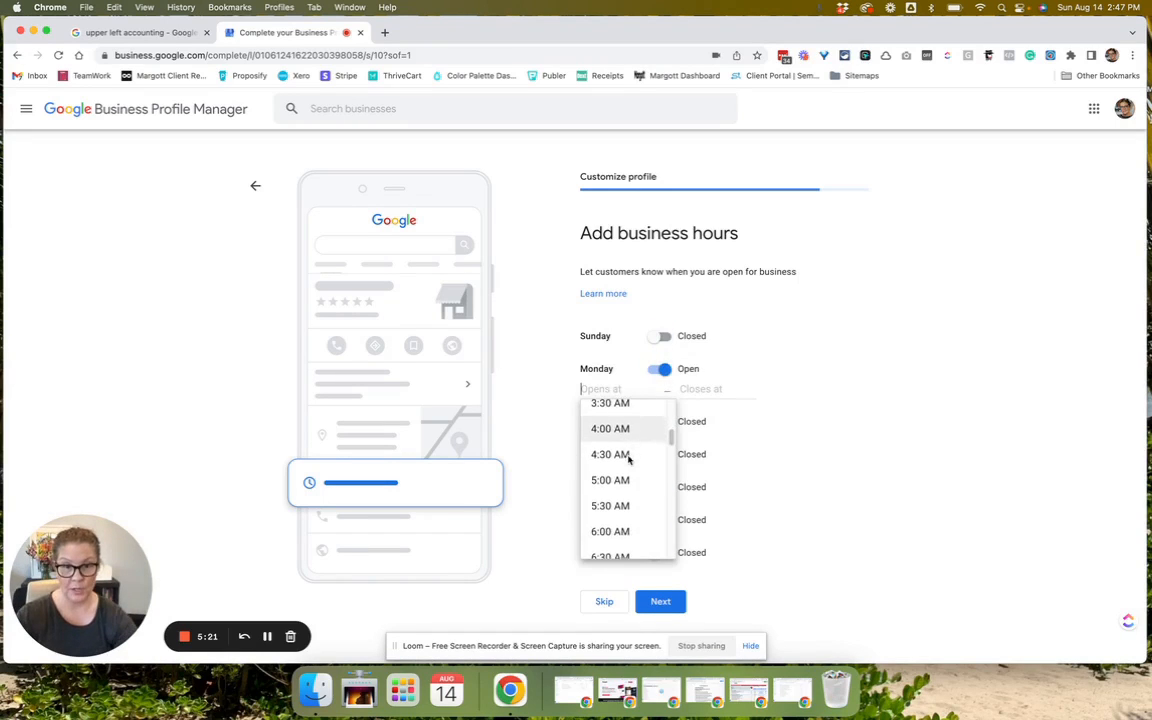
{"action": "scroll", "coordinate": [628, 458], "scroll_direction": "down", "scroll_amount": 3}
{"action": "left_click", "coordinate": [610, 540]}
{"action": "scroll", "coordinate": [745, 527], "scroll_direction": "down", "scroll_amount": 3}
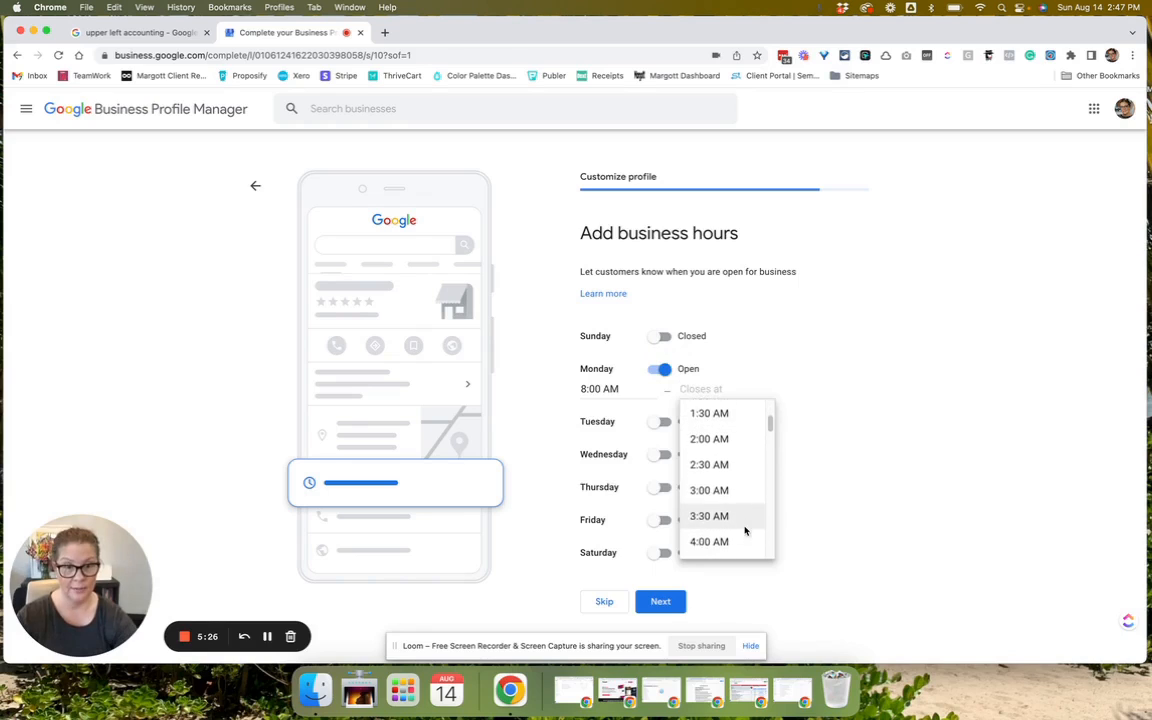
{"action": "scroll", "coordinate": [745, 527], "scroll_direction": "down", "scroll_amount": 10}
{"action": "left_click", "coordinate": [743, 425]}
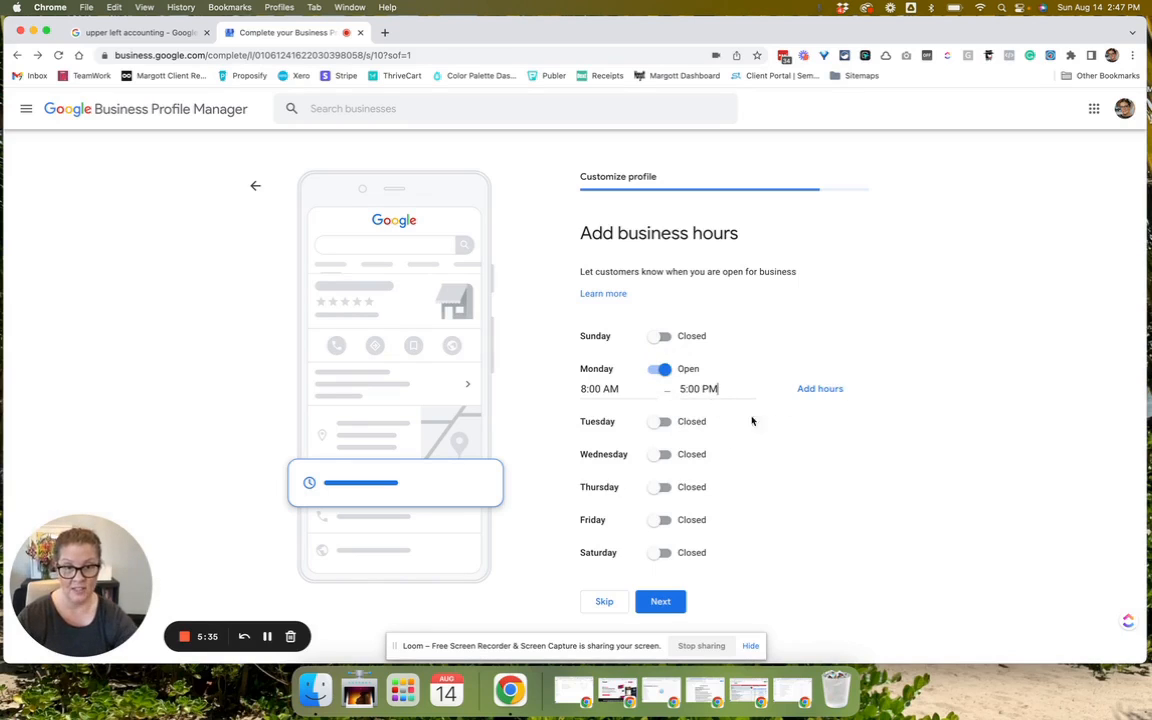
{"action": "left_click", "coordinate": [651, 603]}
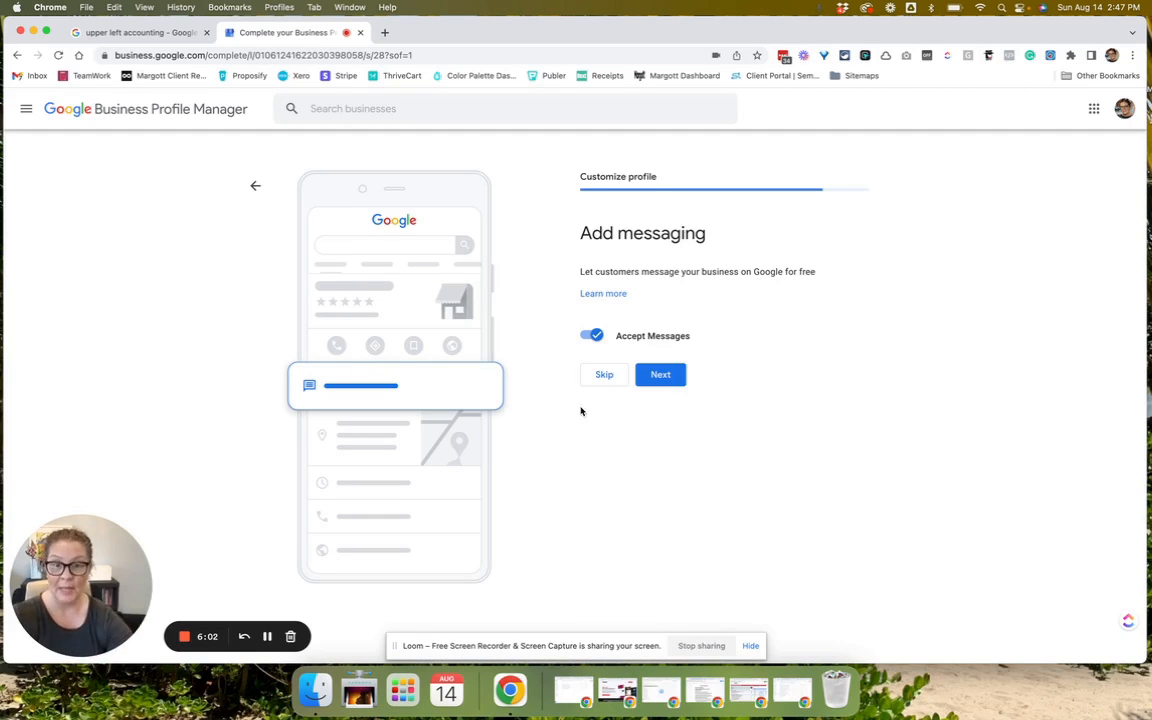
Skip messaging and enter the business description 'Bookkeeping service.'.
{"action": "left_click", "coordinate": [604, 376]}
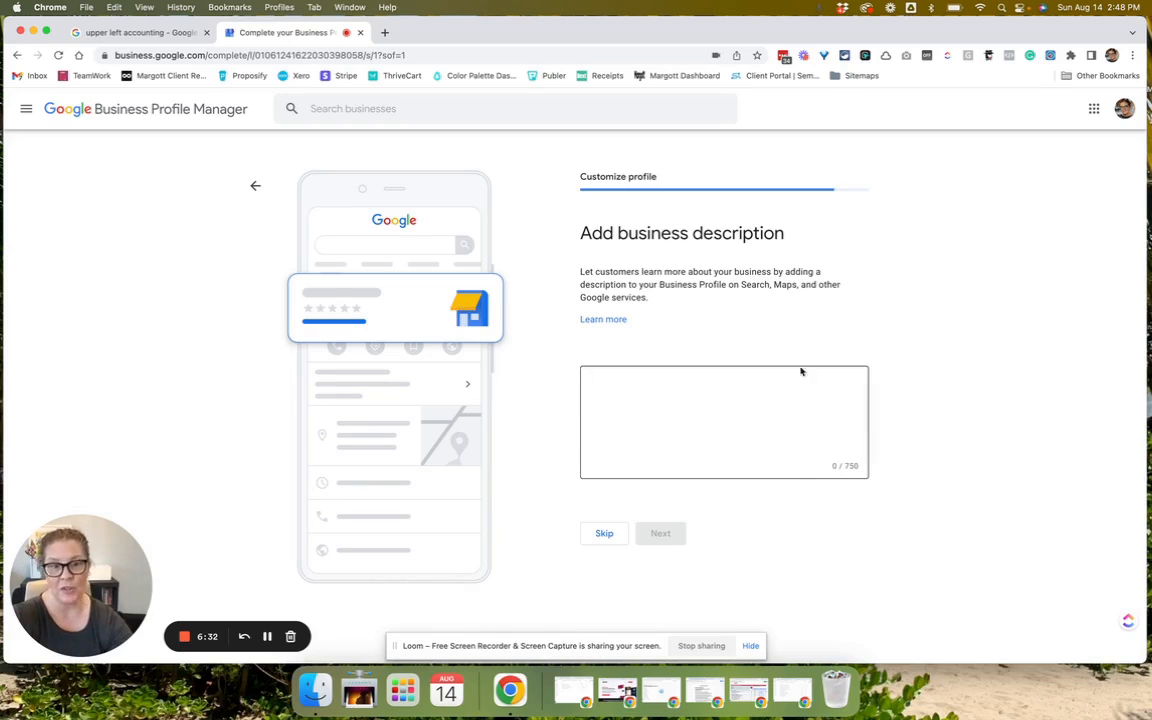
{"action": "left_click", "coordinate": [736, 438]}
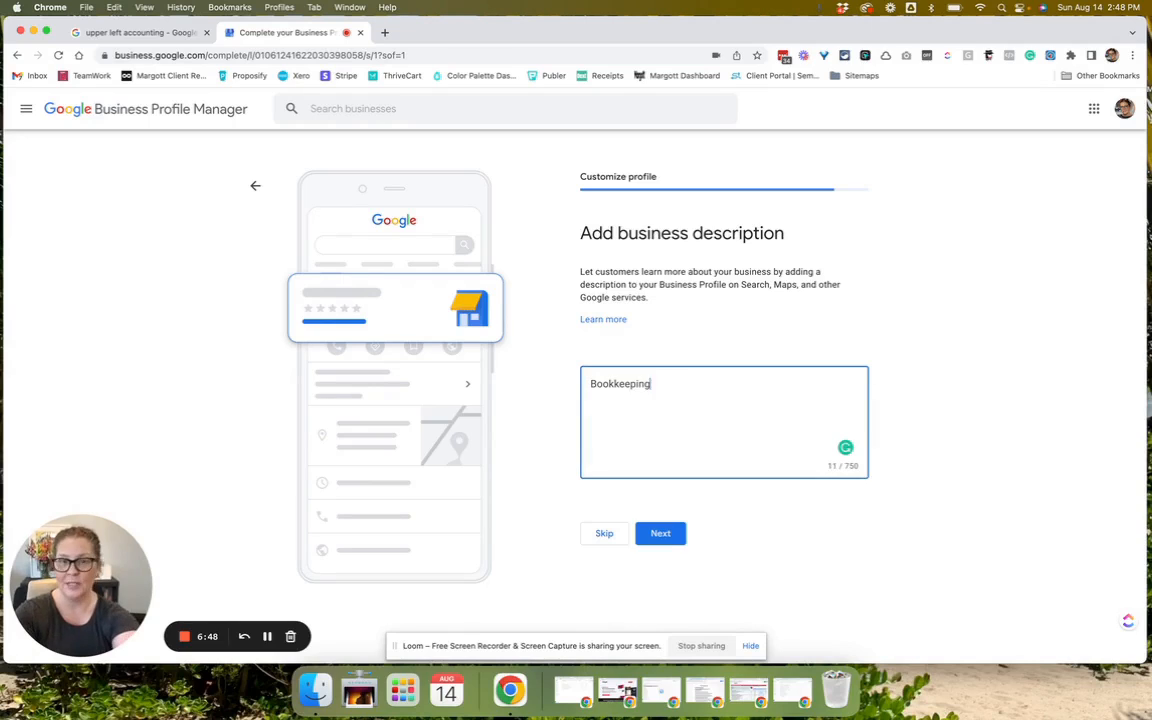
{"action": "type", "text": "service."}
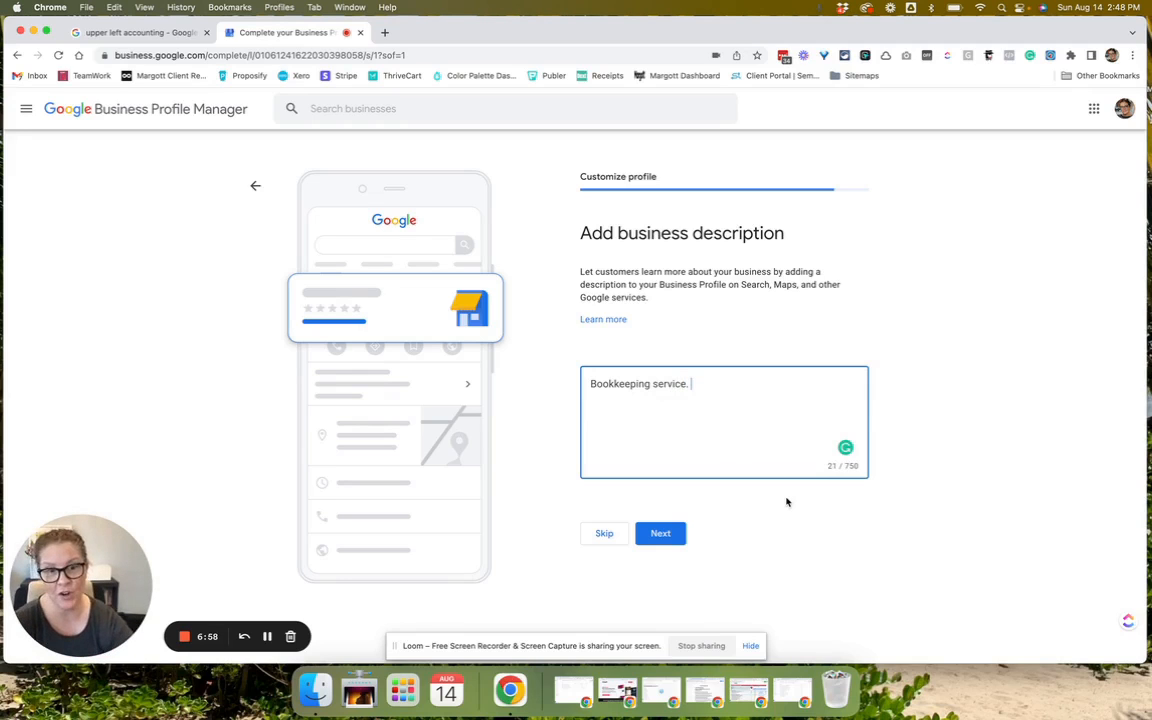
{"action": "left_click", "coordinate": [660, 533]}
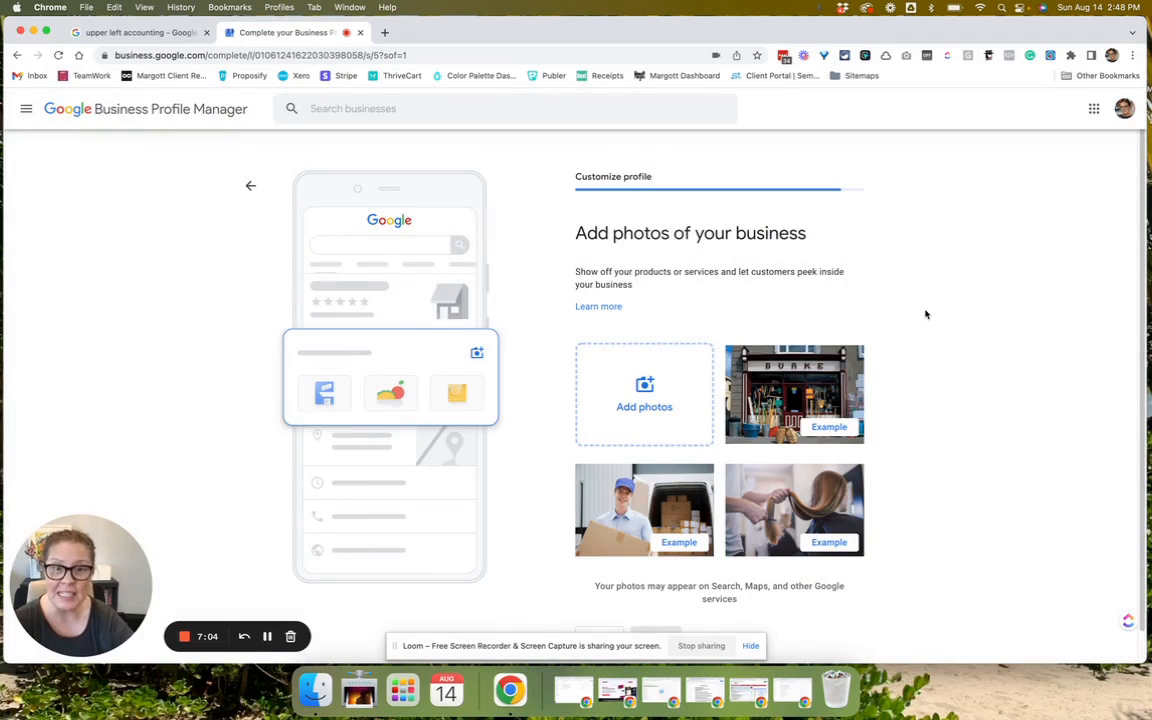
Skip adding photos of the business.
{"action": "scroll", "coordinate": [926, 314], "scroll_direction": "down", "scroll_amount": 1}
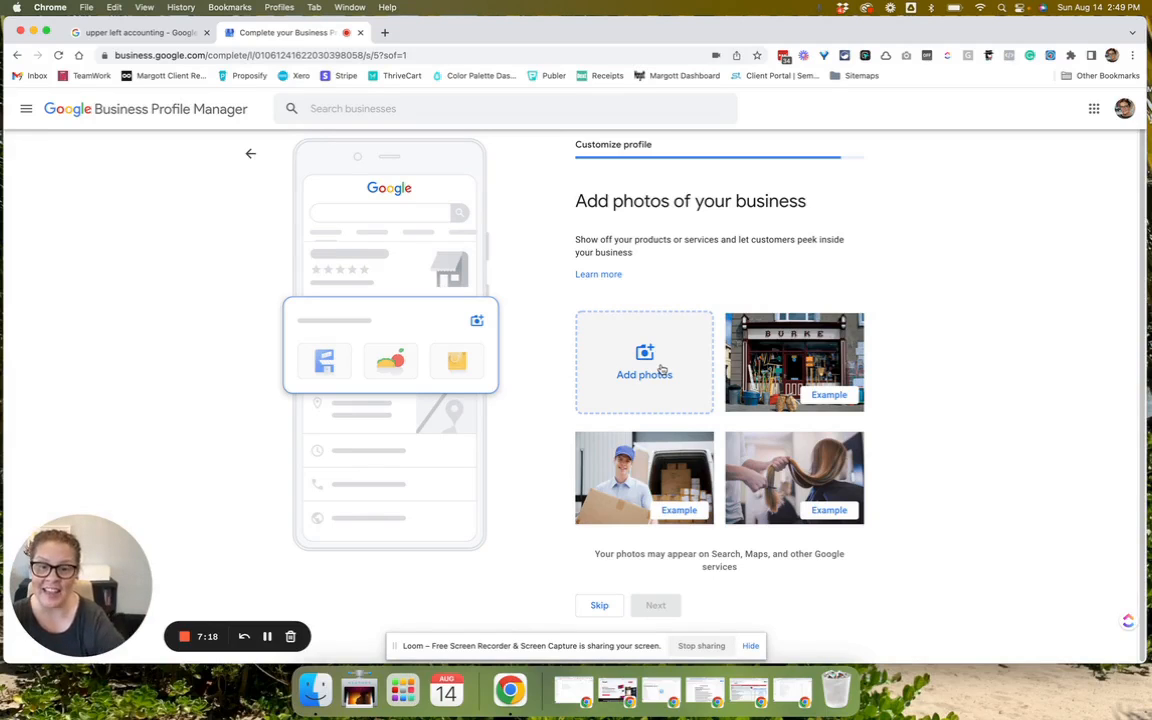
{"action": "left_click", "coordinate": [599, 605]}
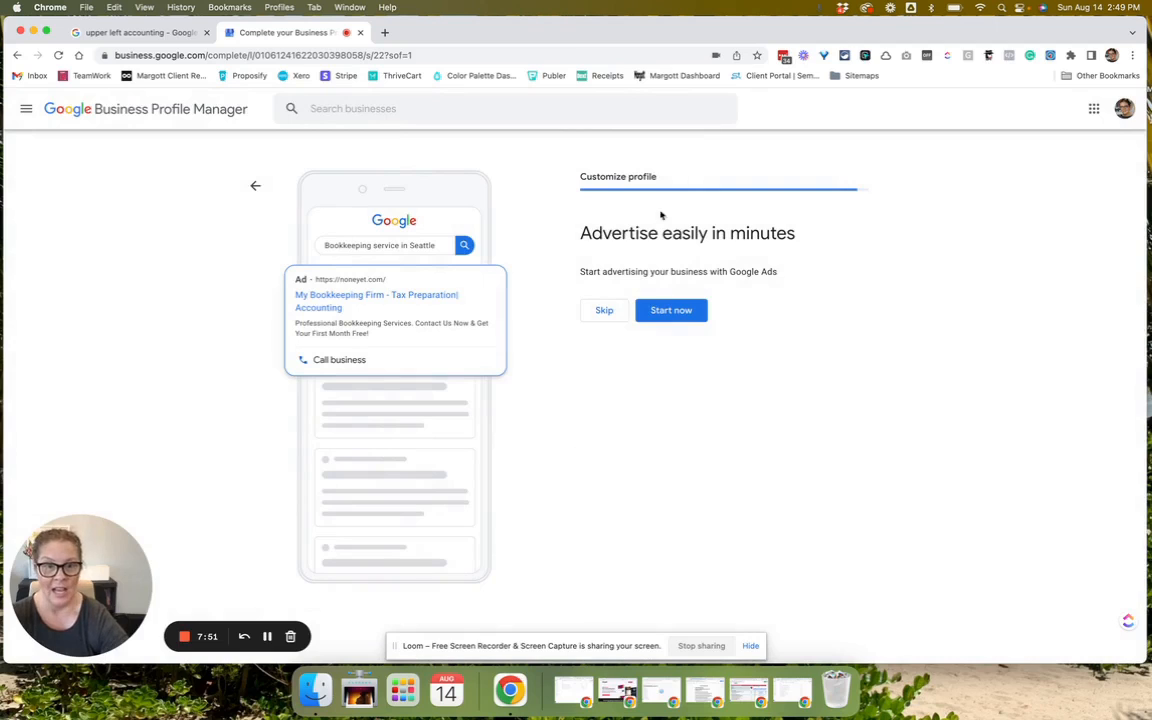
Decline the Google Ads offer and continue past the verification notice.
{"action": "left_click", "coordinate": [604, 311]}
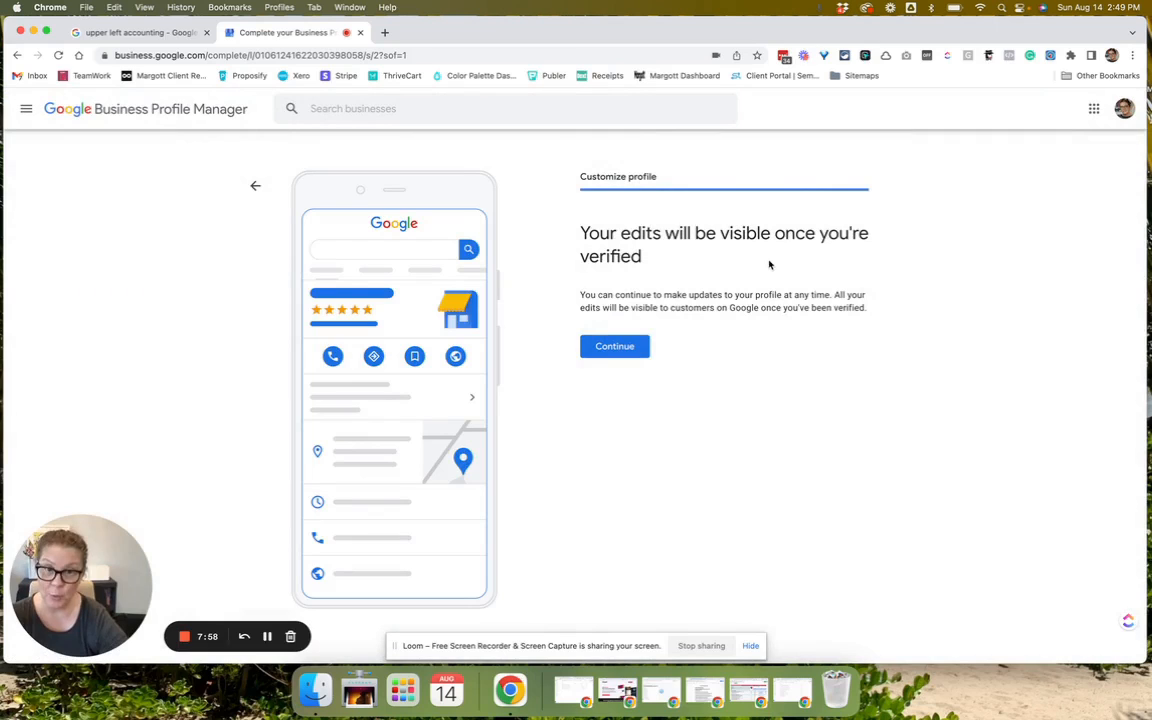
{"action": "left_click", "coordinate": [613, 347]}
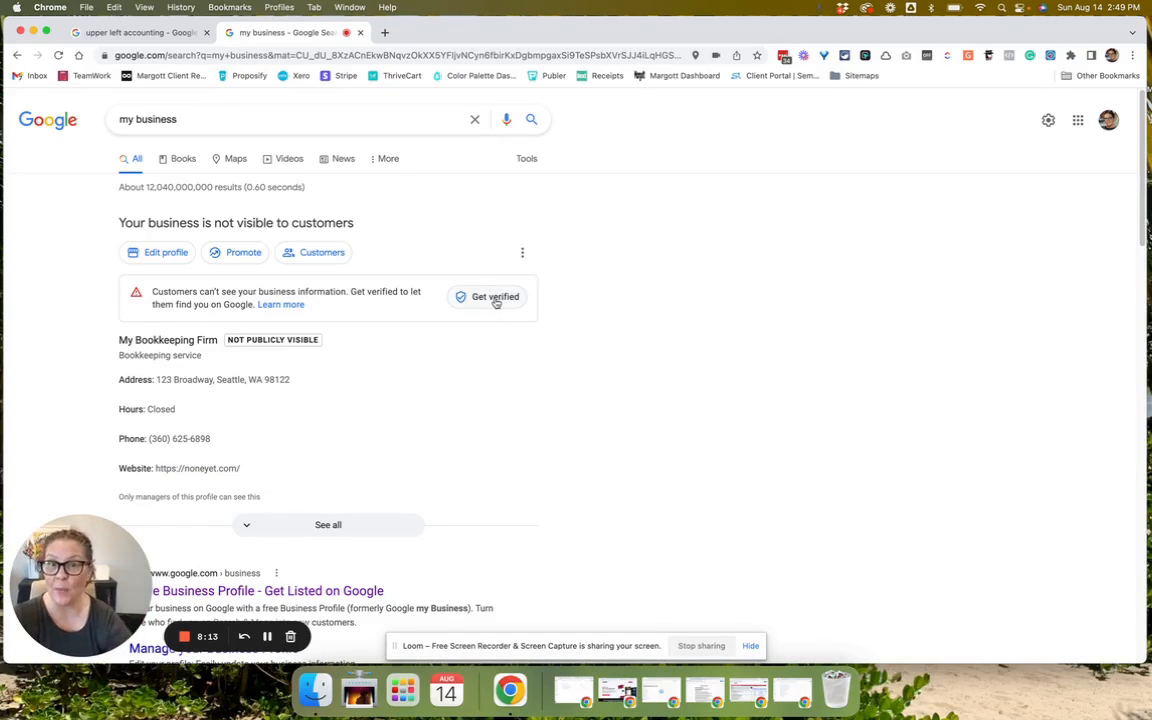
Begin verification, confirm 'None of these' suggested businesses match, and reach the phone-code verification option.
{"action": "left_click", "coordinate": [495, 300]}
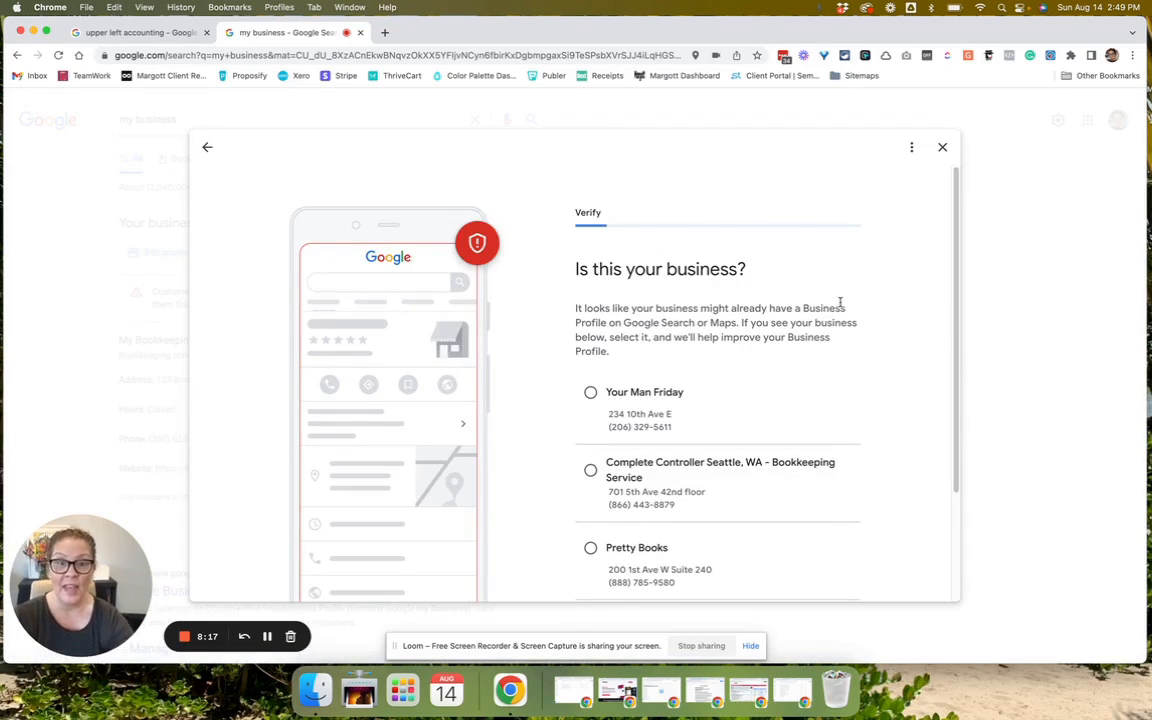
{"action": "scroll", "coordinate": [840, 302], "scroll_direction": "down", "scroll_amount": 3}
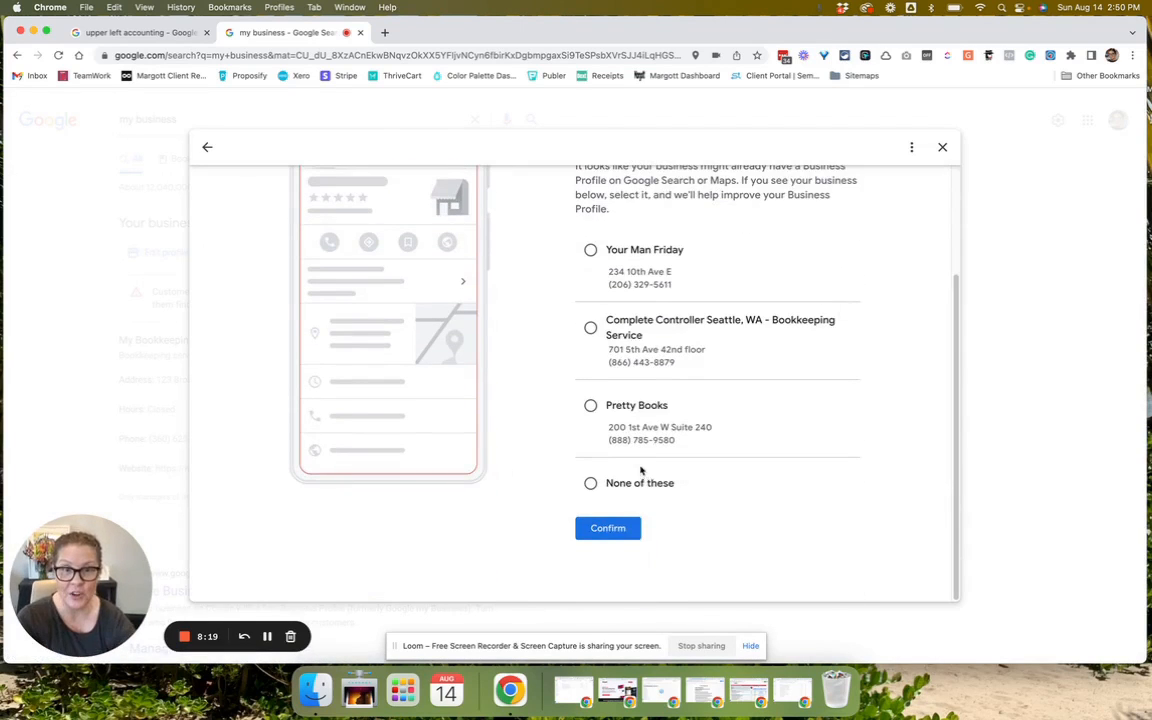
{"action": "left_click", "coordinate": [590, 483]}
{"action": "left_click", "coordinate": [607, 527]}
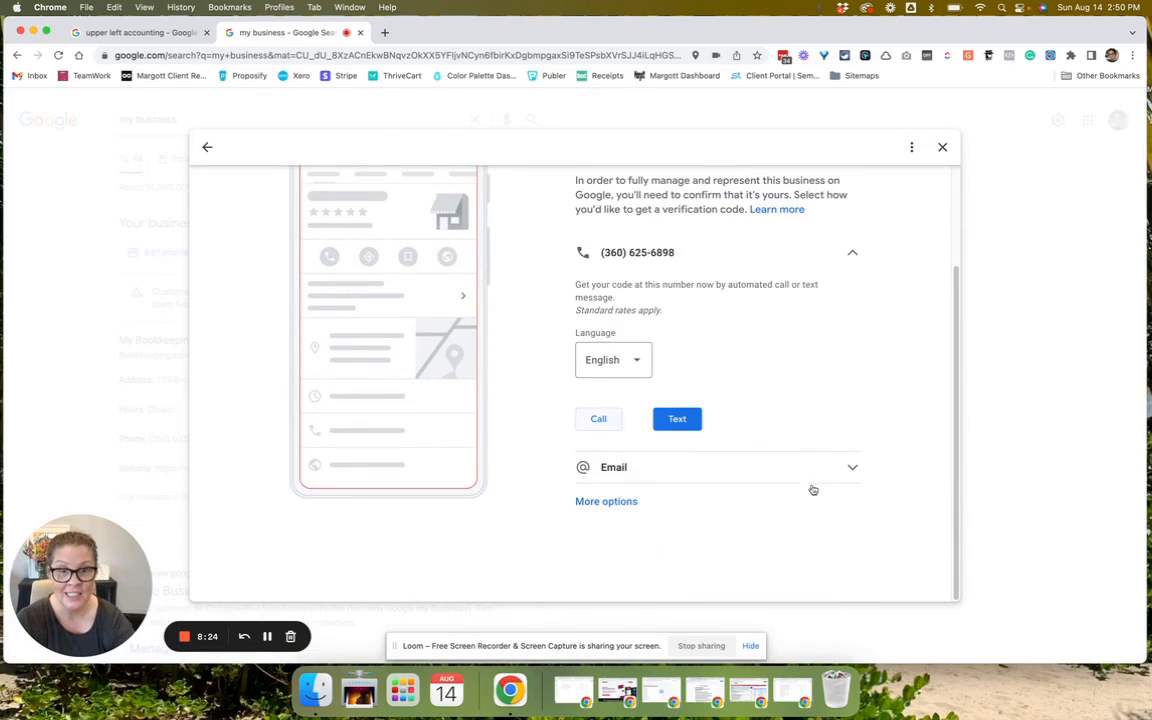
{"action": "scroll", "coordinate": [671, 285], "scroll_direction": "up", "scroll_amount": 3}
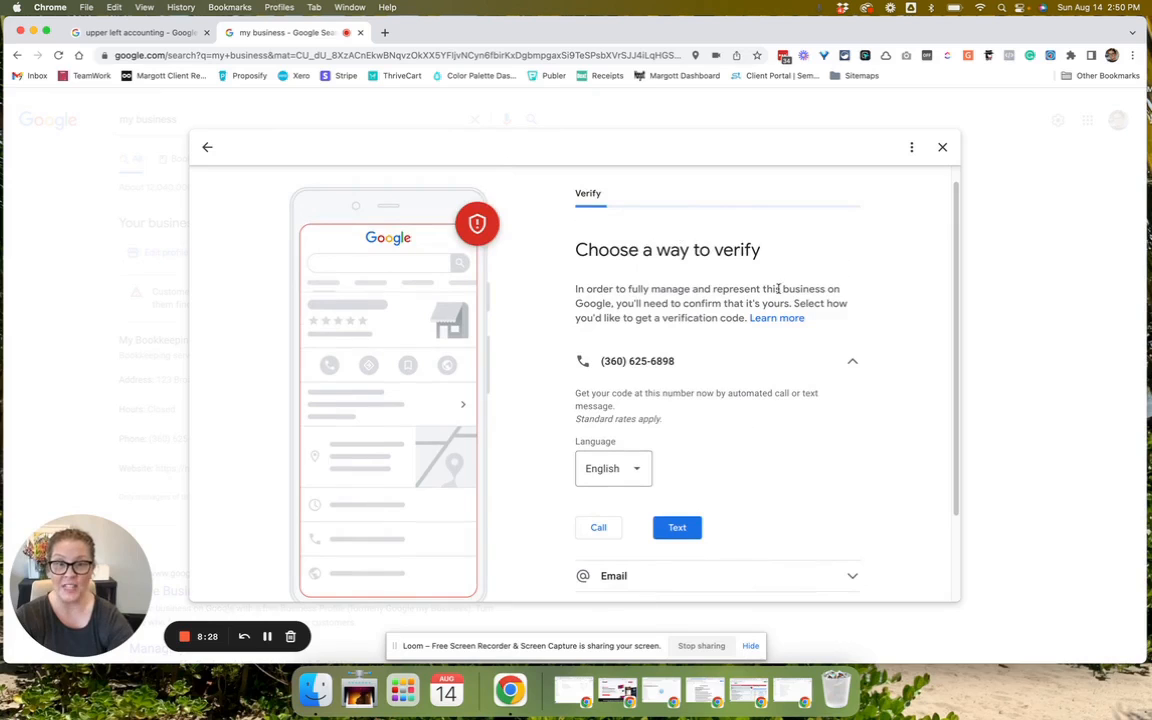
{"action": "scroll", "coordinate": [778, 290], "scroll_direction": "down", "scroll_amount": 3}
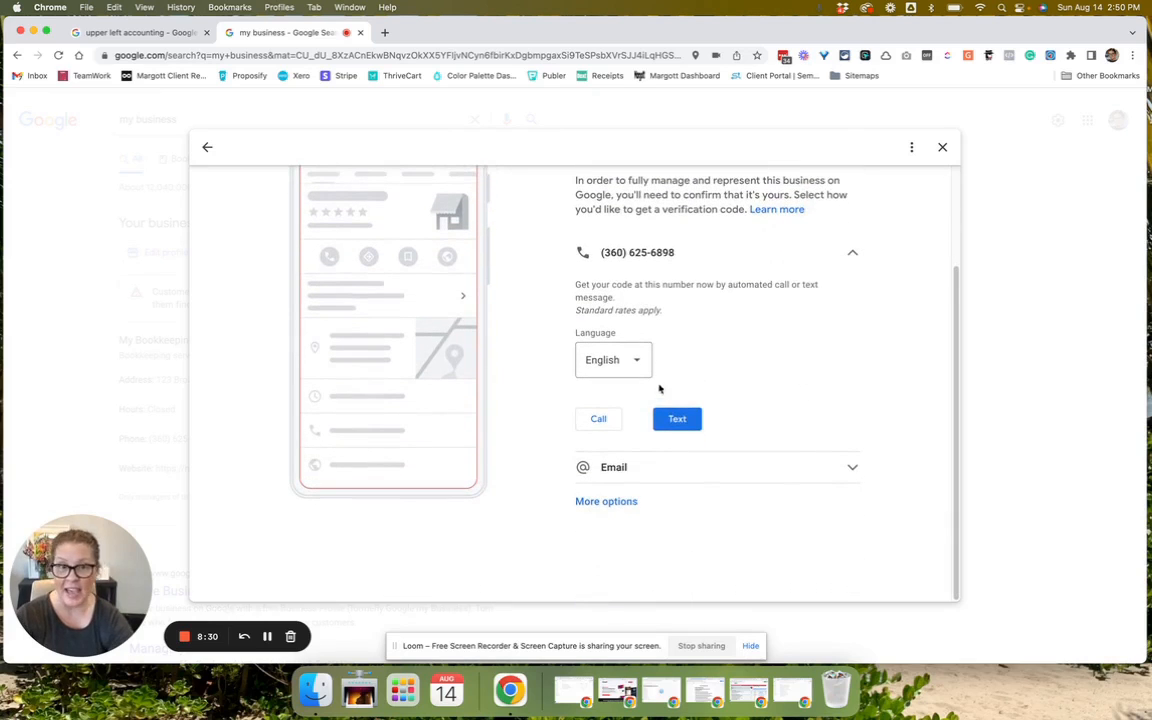